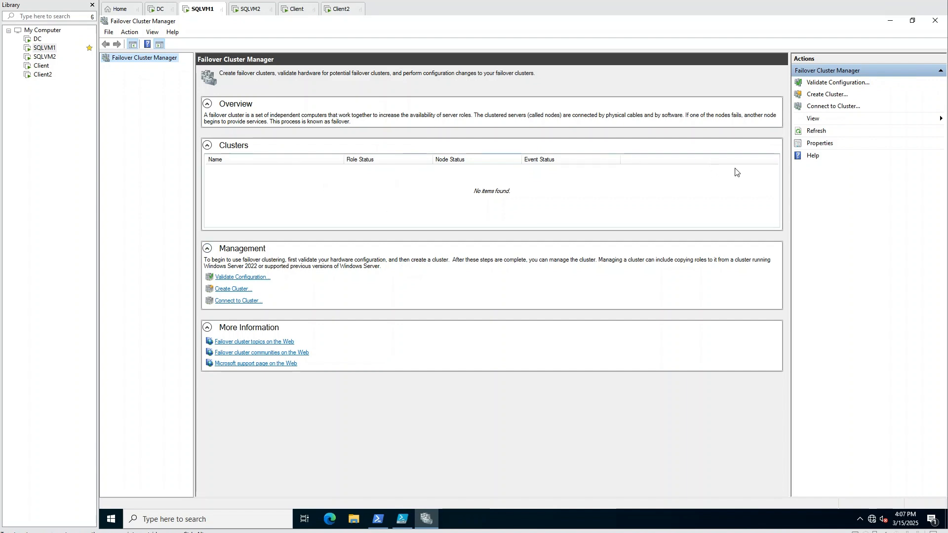
- Start creating a failover cluster and add the servers WIN-AVJ0NNIDH3K and WIN-NTS5S1CRJ8U from the mydom.com domain
{"action": "right_click", "coordinate": [149, 60]}
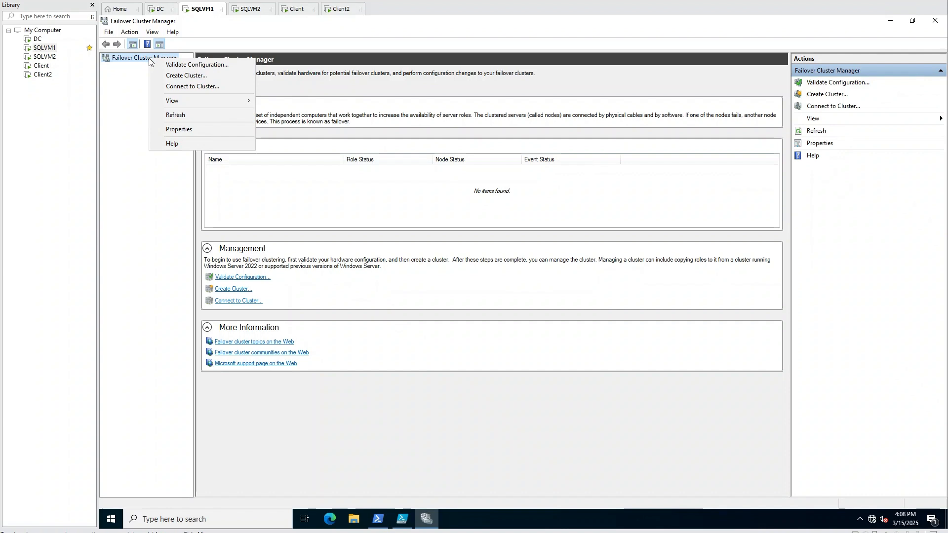
{"action": "left_click", "coordinate": [168, 76]}
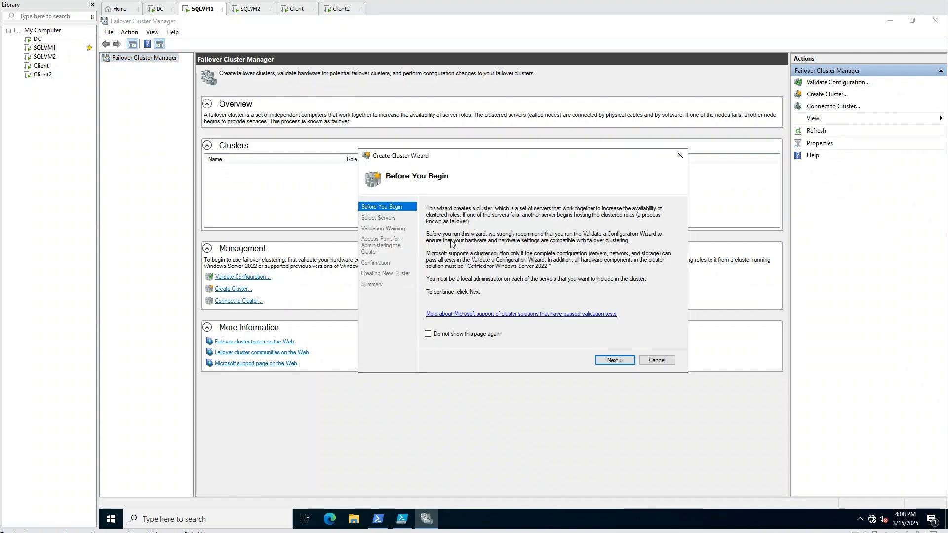
{"action": "left_click", "coordinate": [605, 360]}
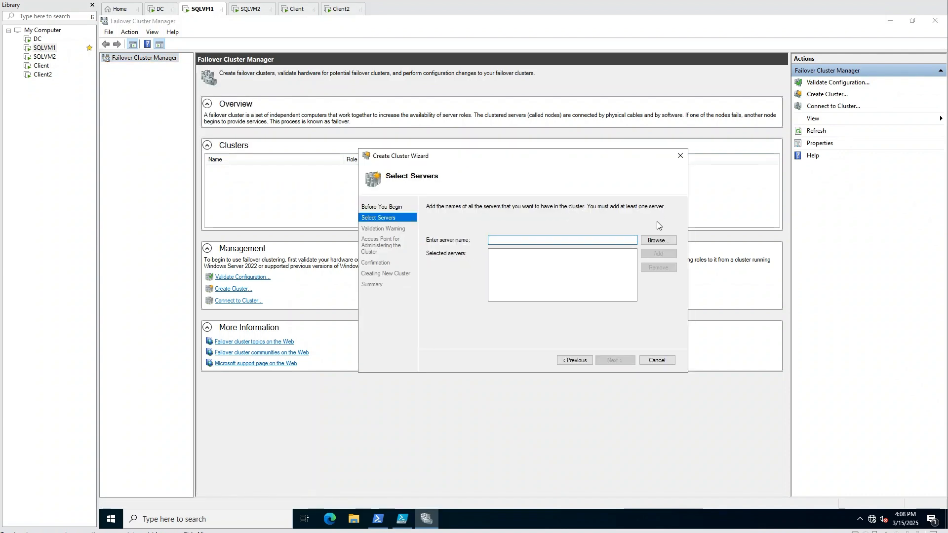
{"action": "left_click", "coordinate": [650, 244]}
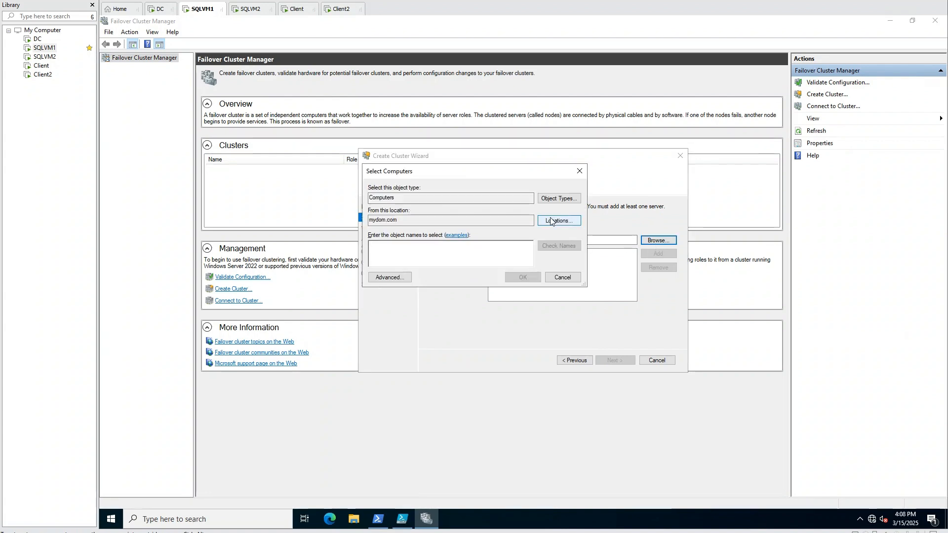
{"action": "left_click", "coordinate": [390, 278]}
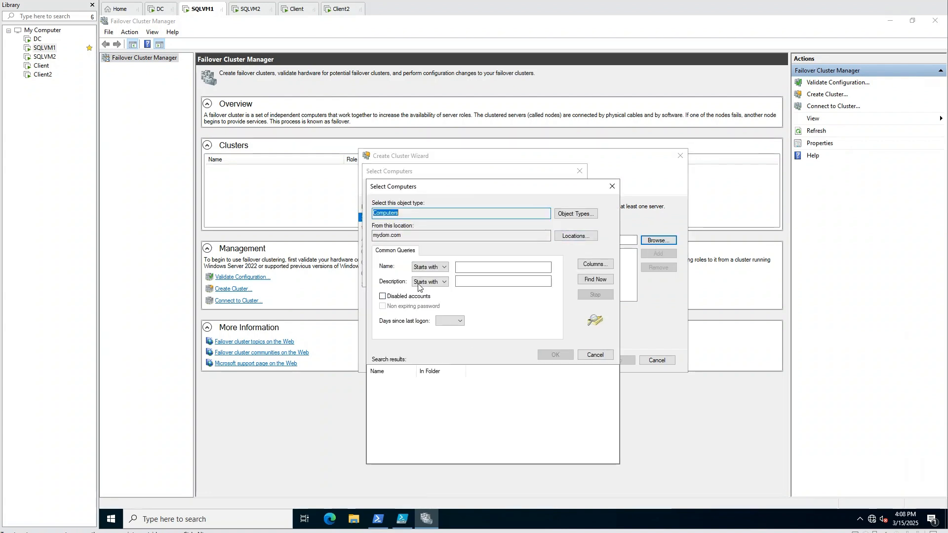
{"action": "left_click", "coordinate": [591, 280]}
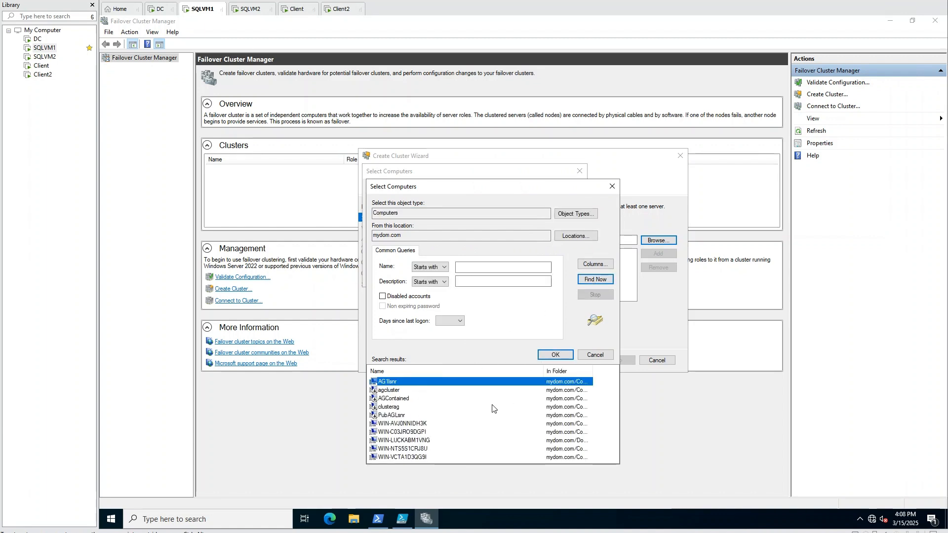
{"action": "left_click", "coordinate": [427, 449]}
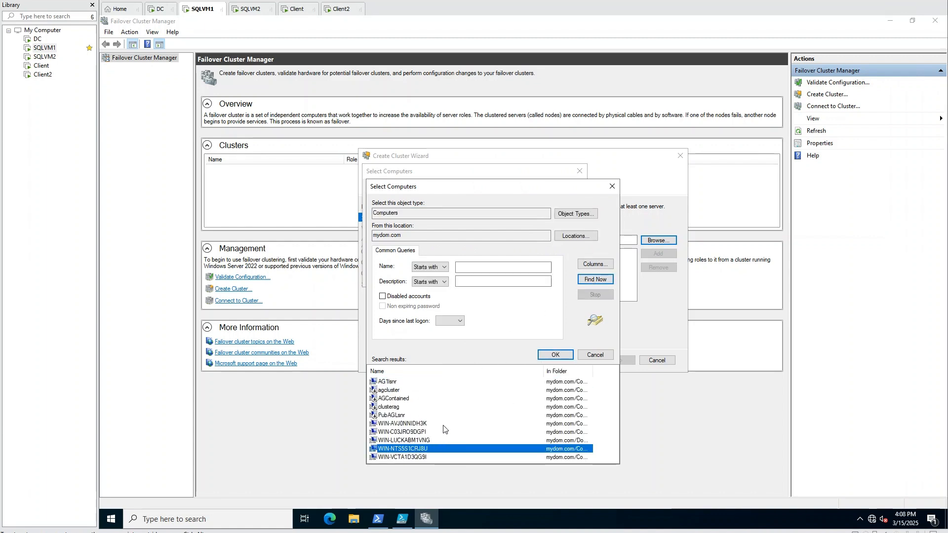
{"action": "left_click", "coordinate": [429, 424], "text": "ctrl"}
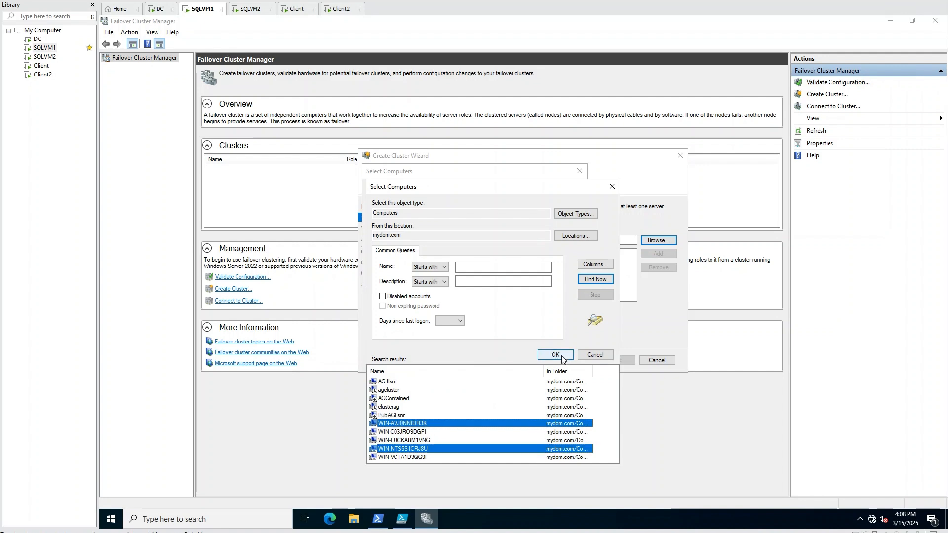
{"action": "left_click", "coordinate": [556, 355]}
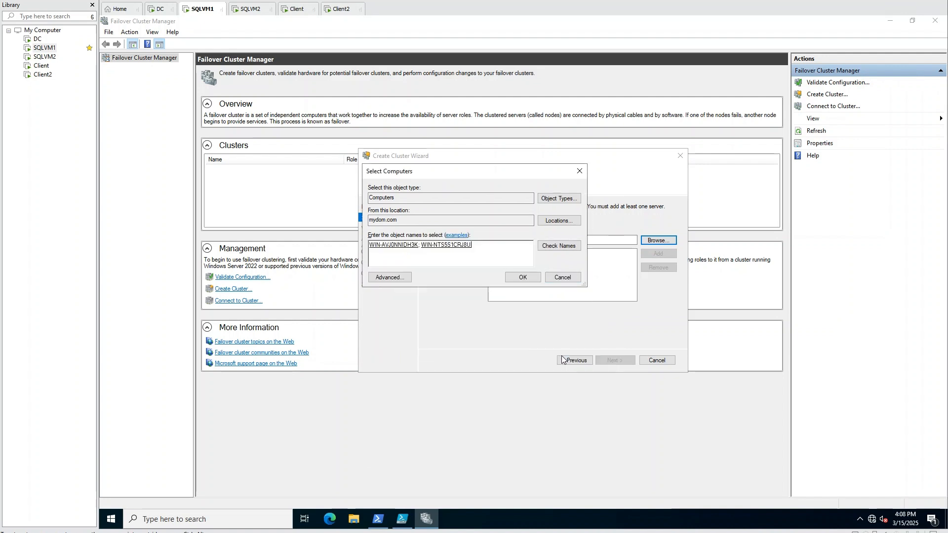
{"action": "left_click", "coordinate": [524, 276]}
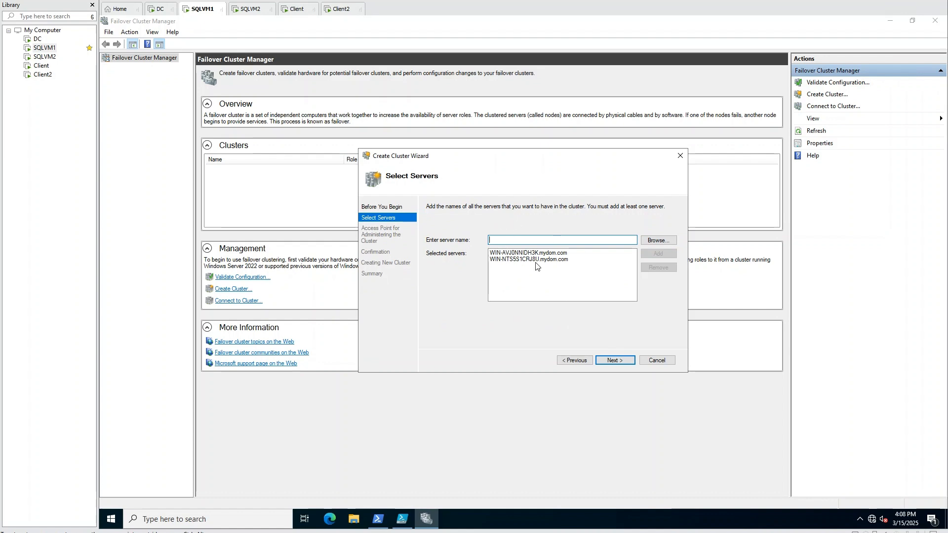
{"action": "left_click", "coordinate": [621, 361]}
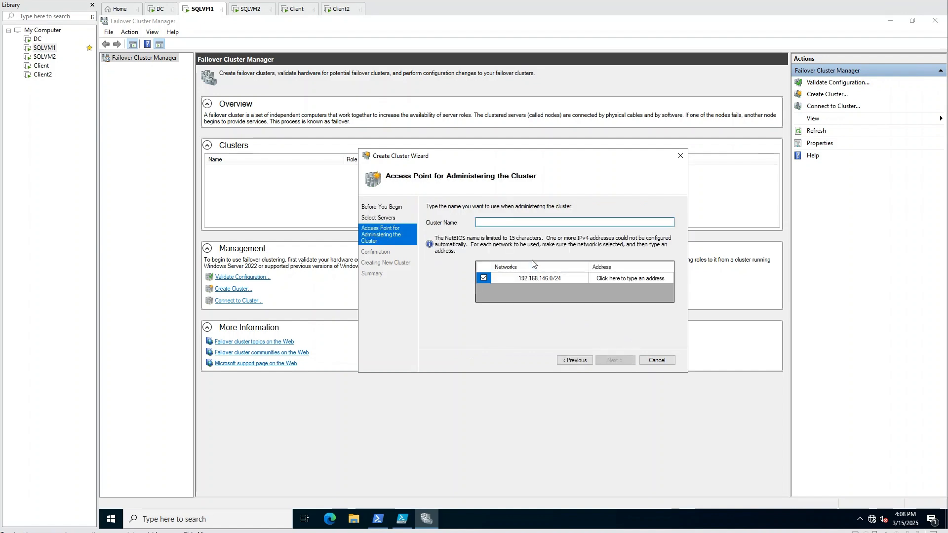
- Name the cluster clusteredag, set its address to 192.168.146.21, and start building it after reviewing the confirmation settings
{"action": "type", "text": "clusteredag"}
{"action": "left_click", "coordinate": [639, 277]}
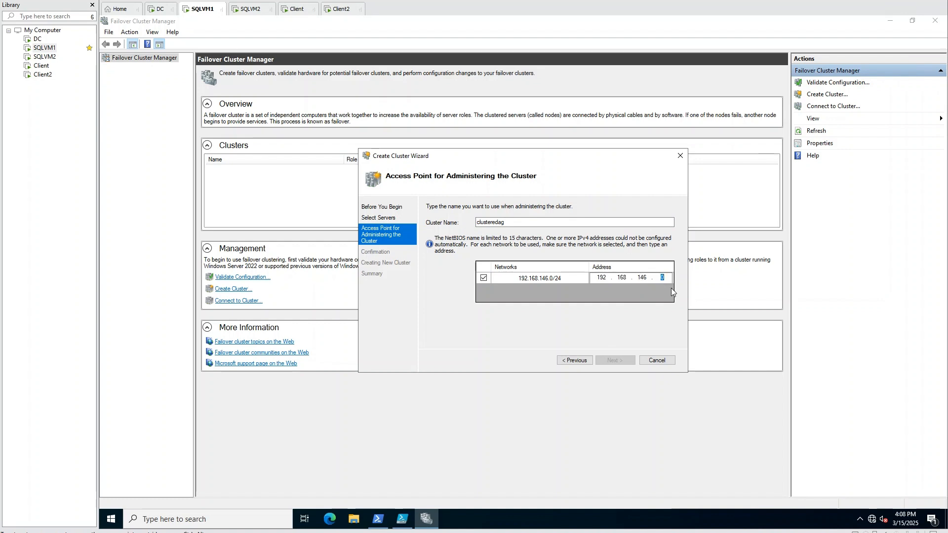
{"action": "type", "text": "19"}
{"action": "key", "text": "BackSpace"}
{"action": "key", "text": "BackSpace"}
{"action": "type", "text": "21"}
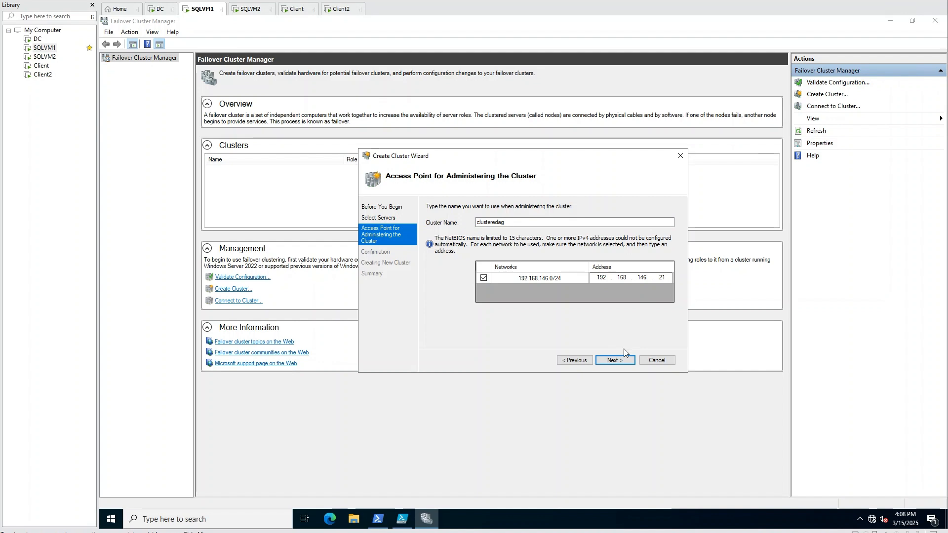
{"action": "left_click", "coordinate": [612, 361]}
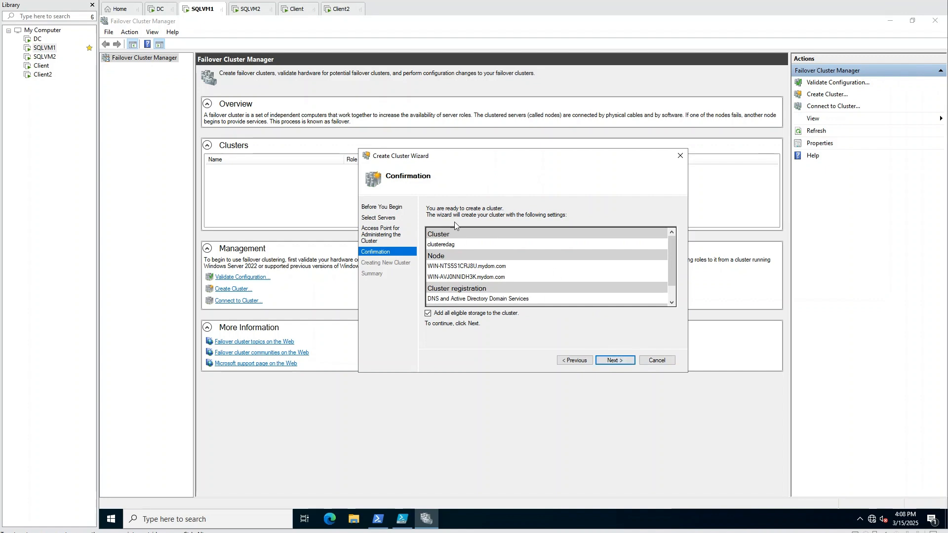
{"action": "scroll", "coordinate": [491, 268], "scroll_direction": "down", "scroll_amount": 1}
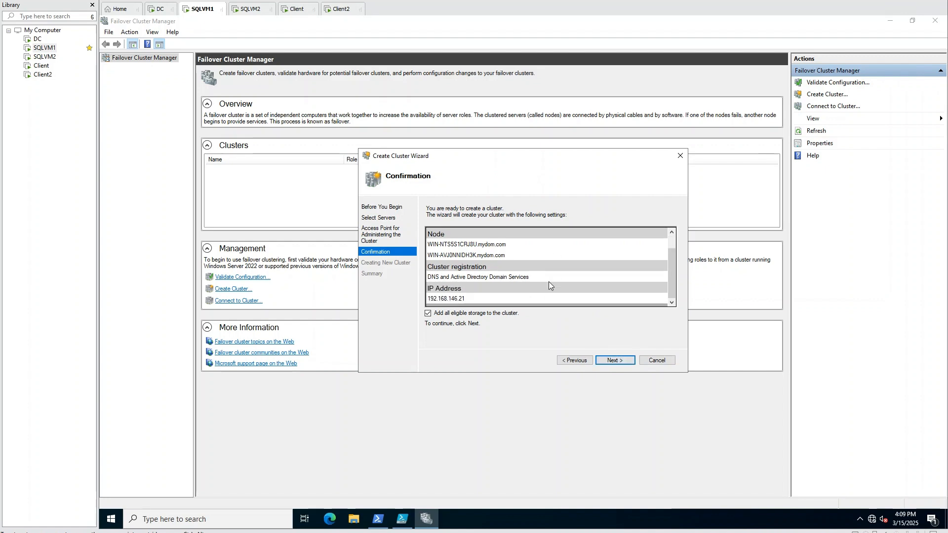
{"action": "left_click", "coordinate": [617, 362]}
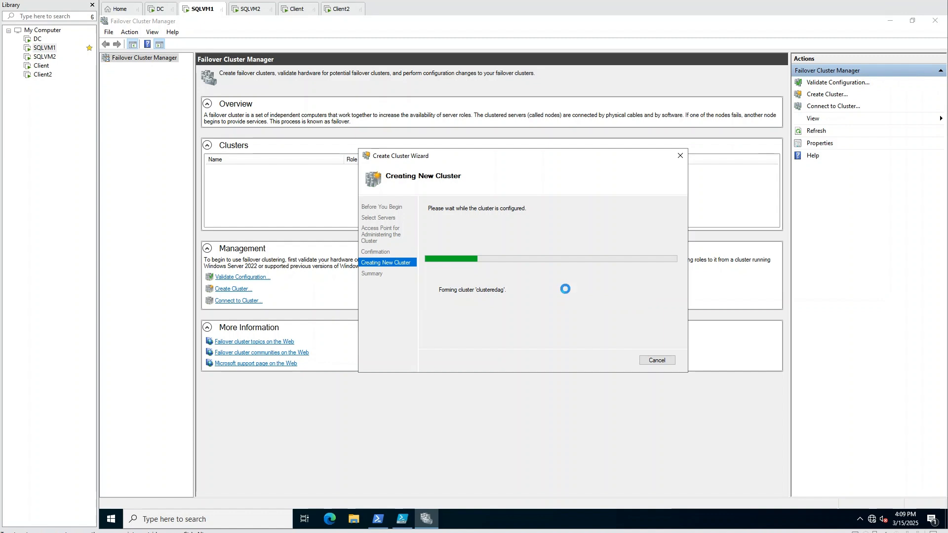
- Switch to Event Viewer and turn on the display of analytic and debug logs
{"action": "left_click", "coordinate": [241, 518]}
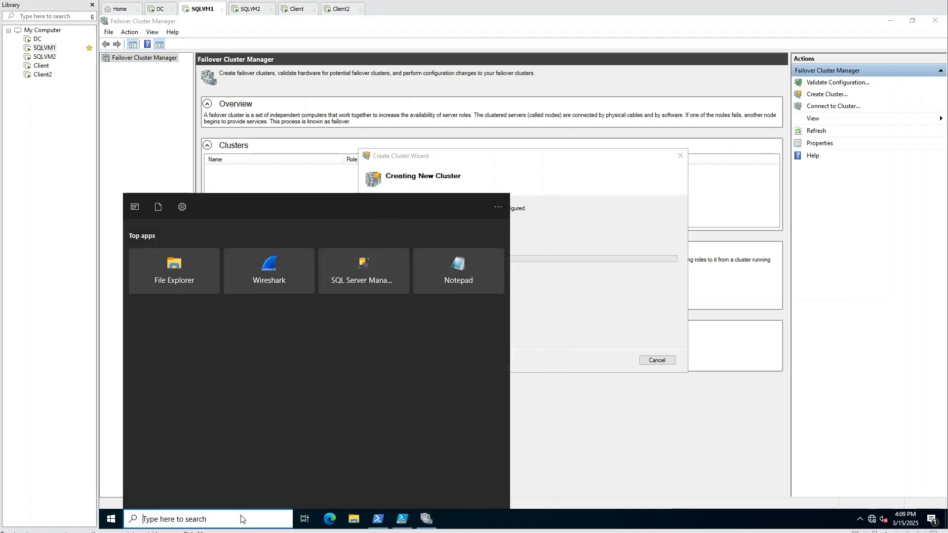
{"action": "type", "text": "even"}
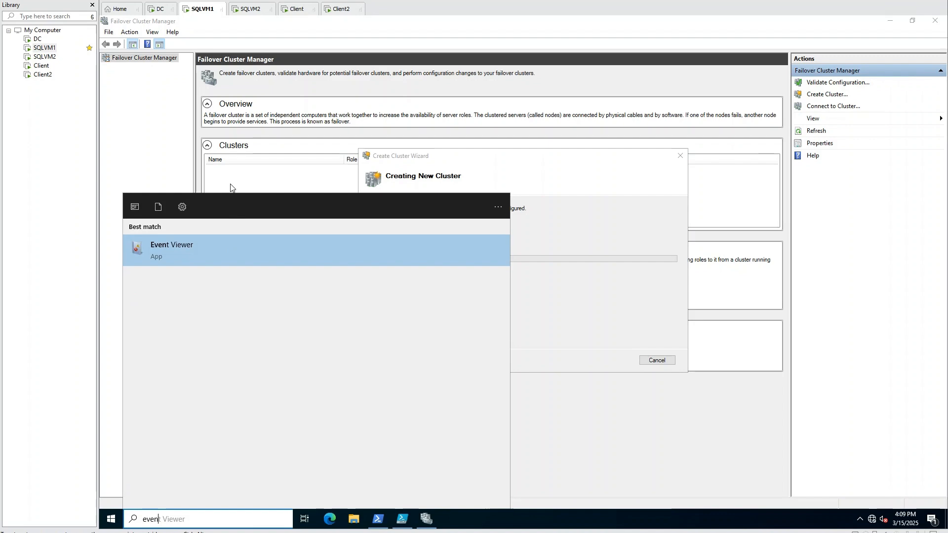
{"action": "left_click", "coordinate": [197, 248]}
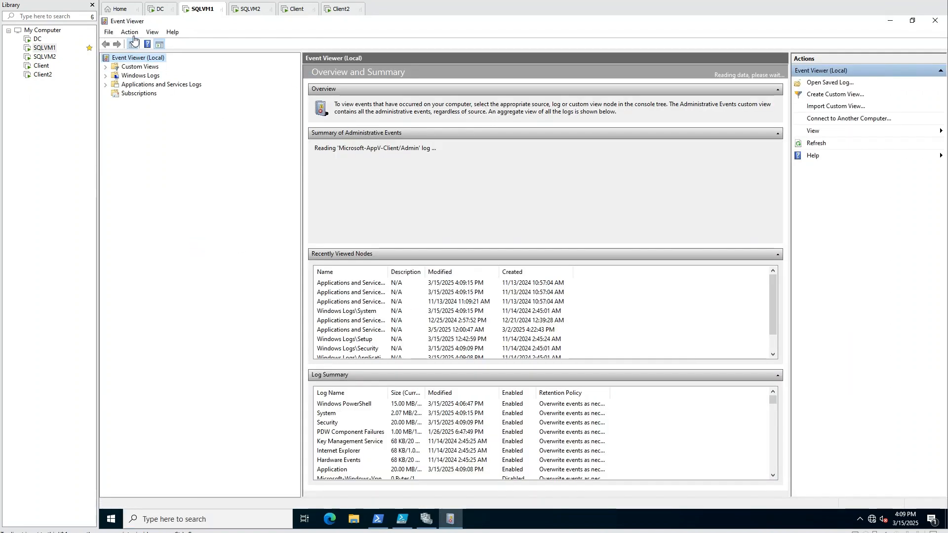
{"action": "left_click", "coordinate": [151, 34]}
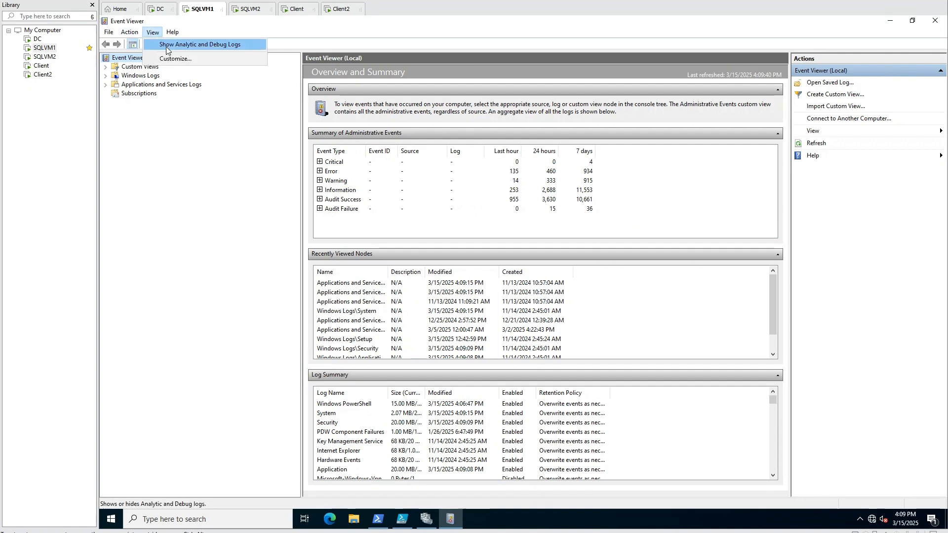
{"action": "left_click", "coordinate": [165, 46]}
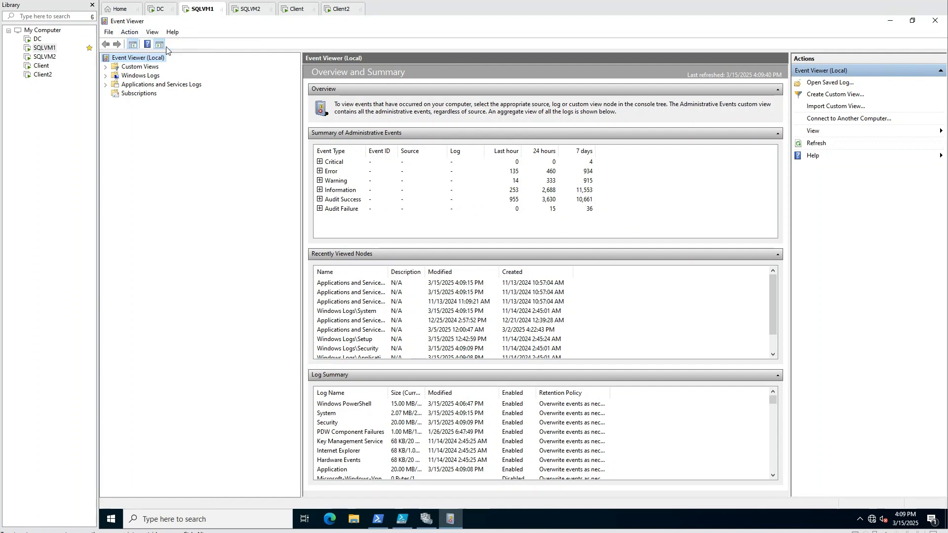
- Open the FailoverClustering Diagnostic log within the Microsoft Windows applications and services logs
{"action": "left_click", "coordinate": [107, 85]}
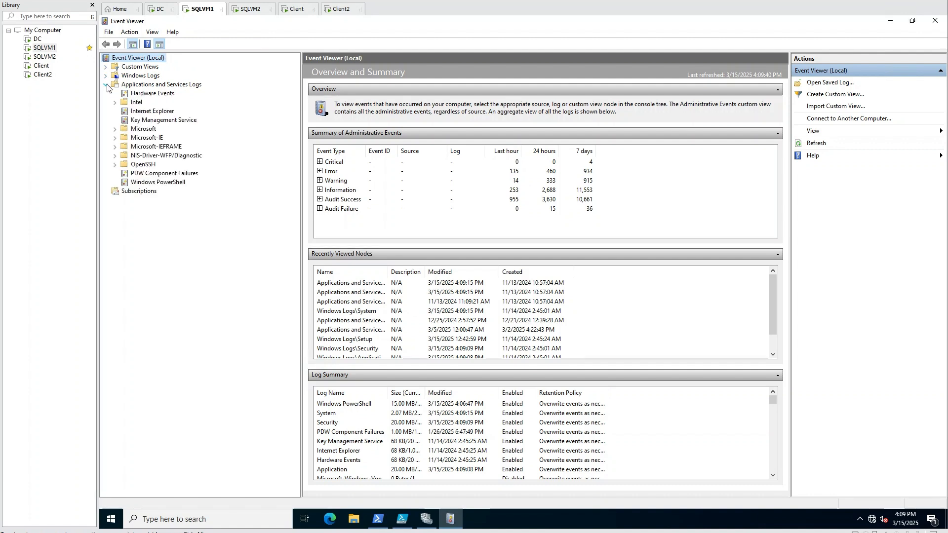
{"action": "left_click", "coordinate": [114, 129]}
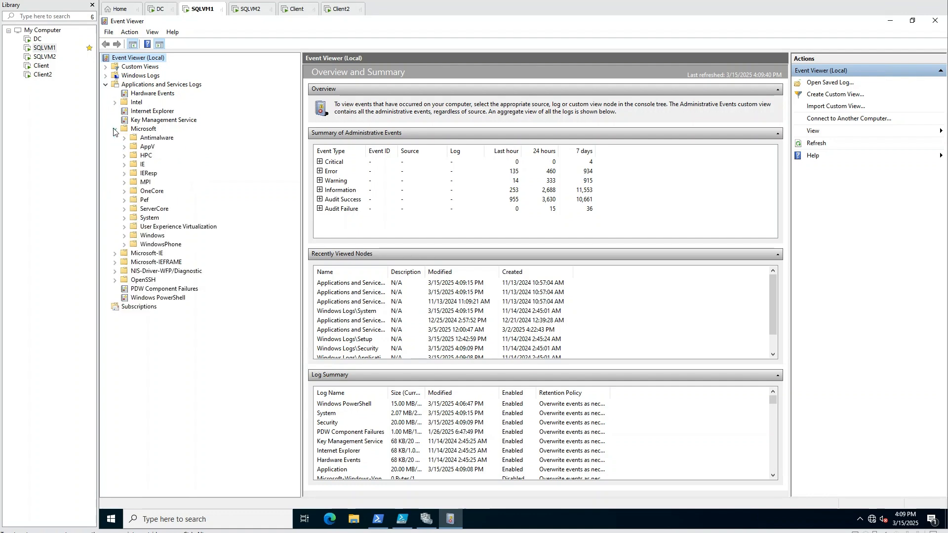
{"action": "left_click", "coordinate": [124, 236]}
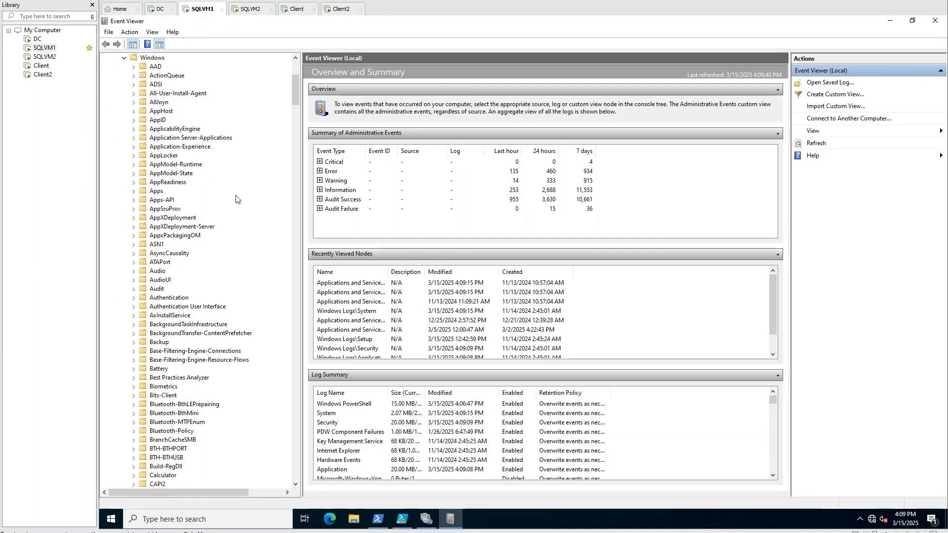
{"action": "scroll", "coordinate": [208, 321], "scroll_direction": "down", "scroll_amount": 8}
{"action": "scroll", "coordinate": [208, 321], "scroll_direction": "down", "scroll_amount": 20}
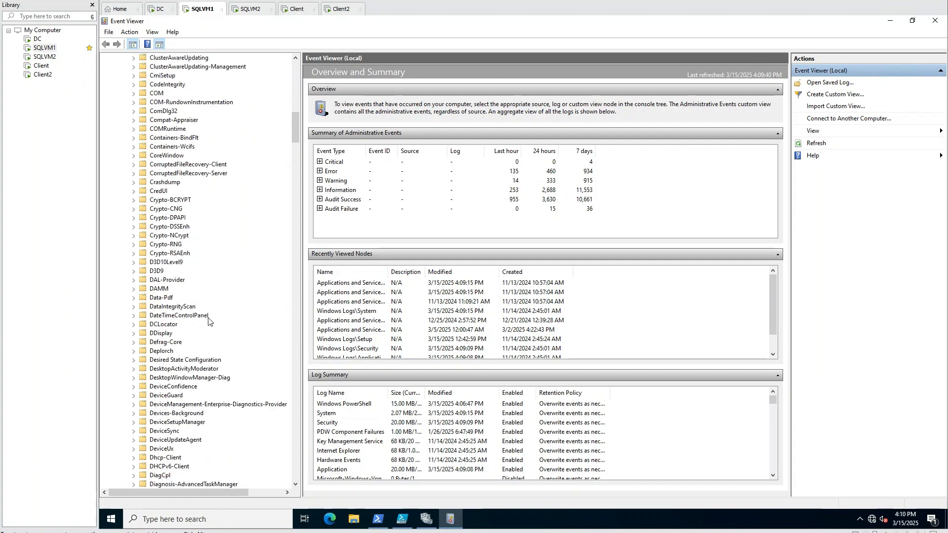
{"action": "scroll", "coordinate": [208, 320], "scroll_direction": "down", "scroll_amount": 12}
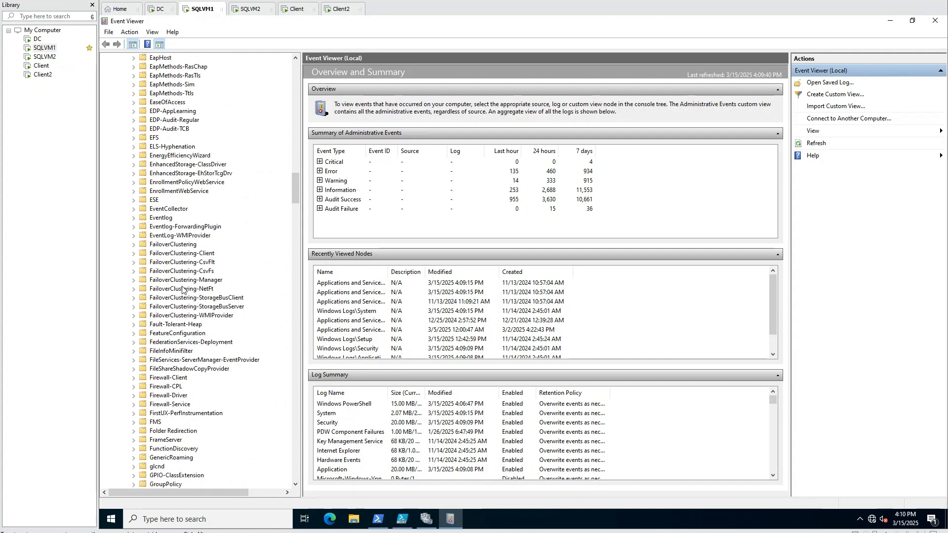
{"action": "left_click", "coordinate": [134, 245]}
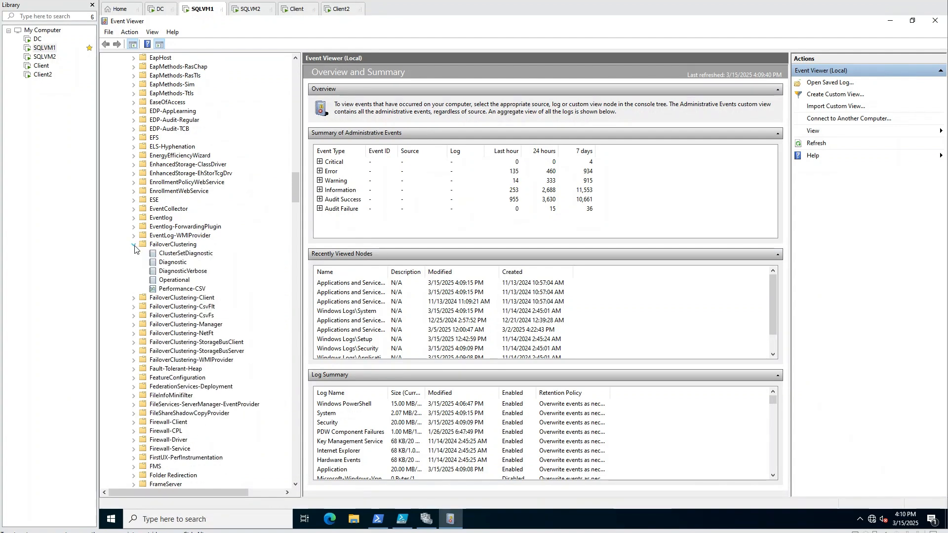
{"action": "left_click", "coordinate": [173, 263]}
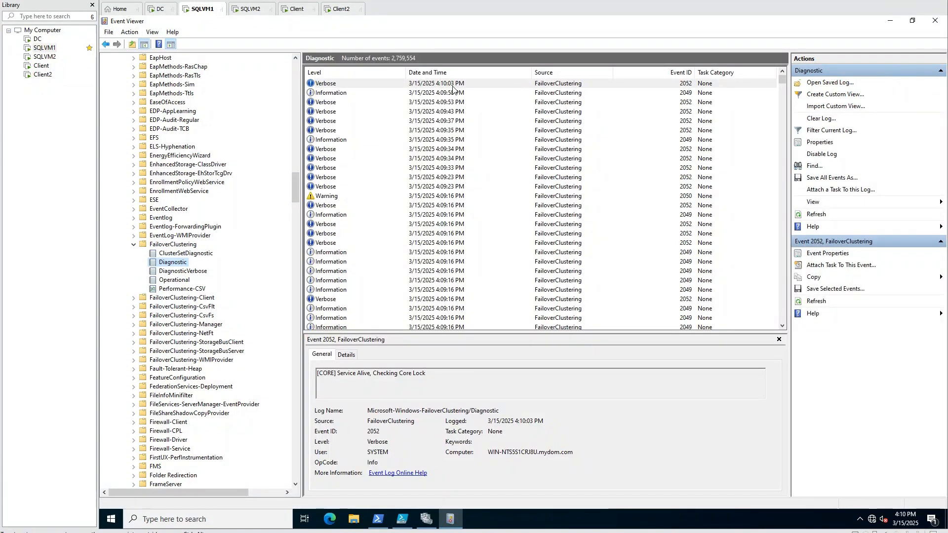
- Examine the newest diagnostic events one by one, down to the verbose event logged at 4:09:35 PM
{"action": "mouse_move", "coordinate": [906, 522]}
{"action": "left_click", "coordinate": [342, 94]}
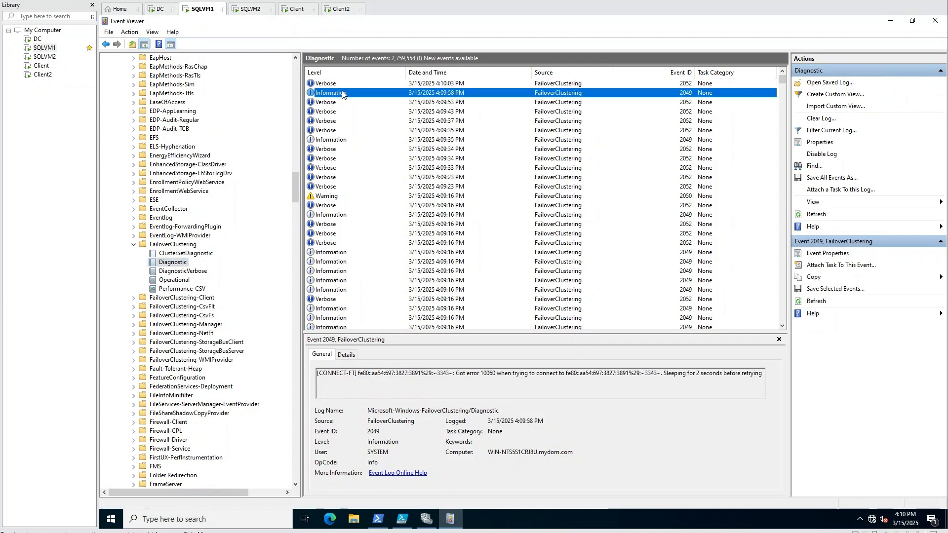
{"action": "left_click", "coordinate": [342, 103]}
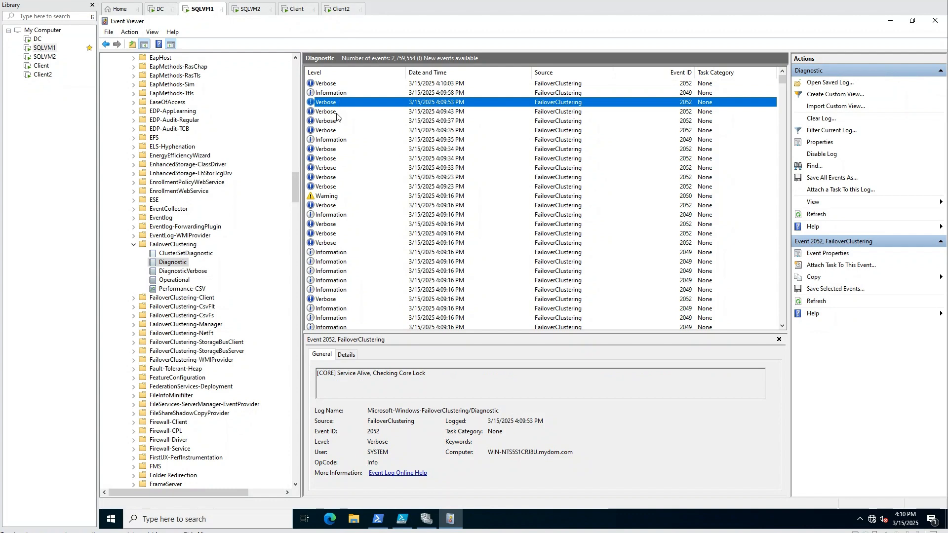
{"action": "left_click", "coordinate": [339, 112]}
{"action": "left_click", "coordinate": [332, 132]}
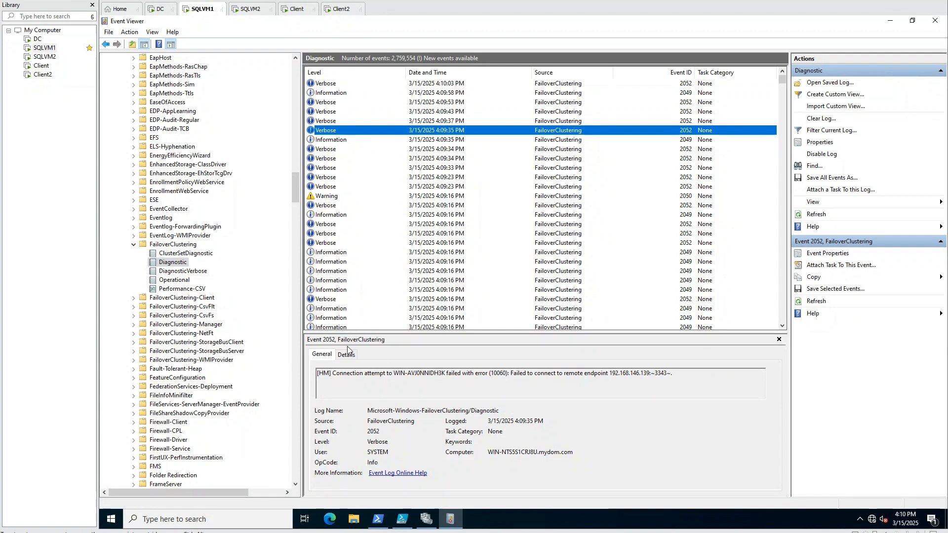
- Highlight the target node, error and remote endpoint port in the selected event's message to inspect the connection attempt
{"action": "left_click", "coordinate": [332, 374]}
{"action": "left_click_drag", "start_coordinate": [332, 374], "coordinate": [433, 375]}
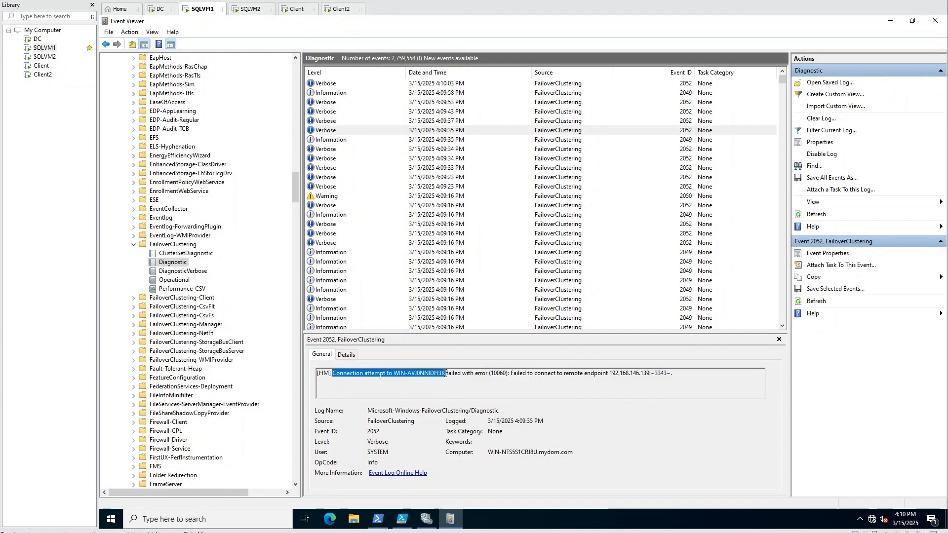
{"action": "left_click_drag", "start_coordinate": [445, 373], "coordinate": [560, 378]}
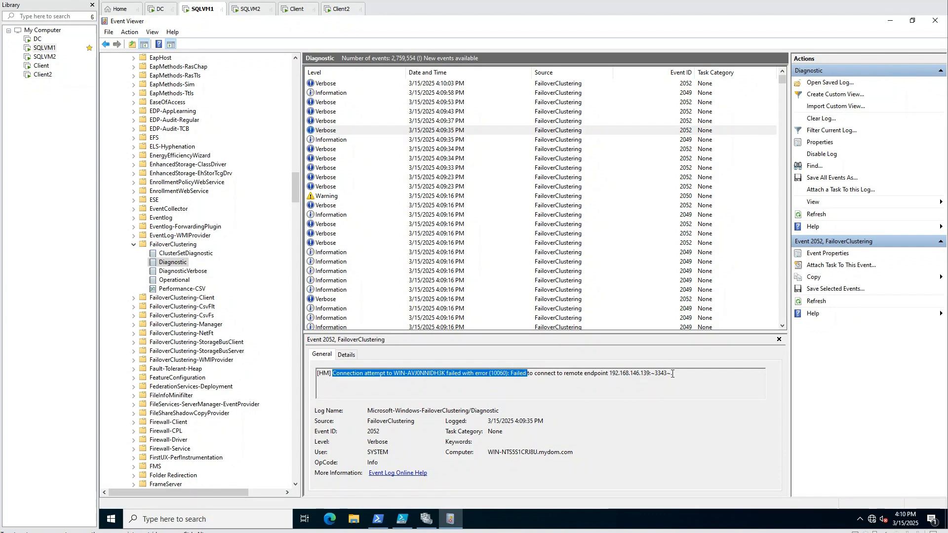
{"action": "left_click_drag", "start_coordinate": [672, 374], "coordinate": [653, 372]}
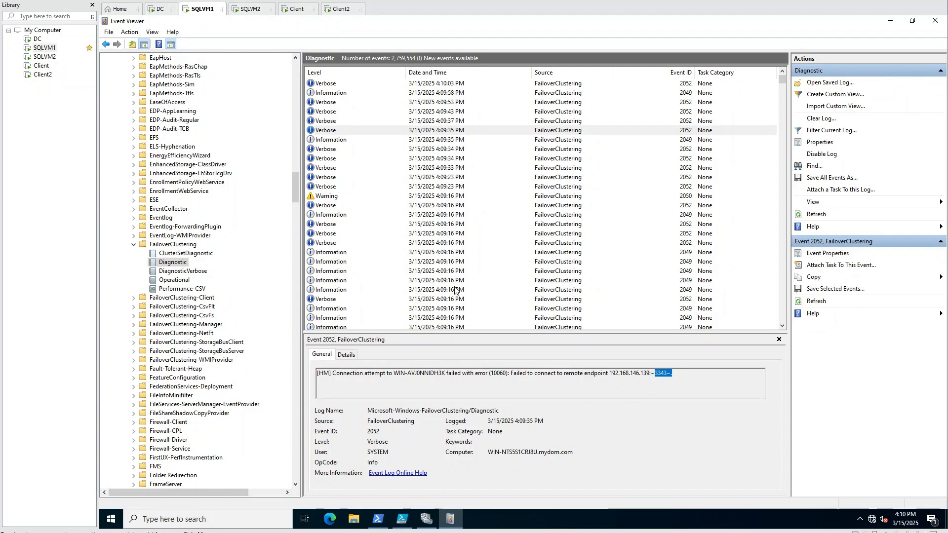
{"action": "left_click_drag", "start_coordinate": [396, 377], "coordinate": [436, 372]}
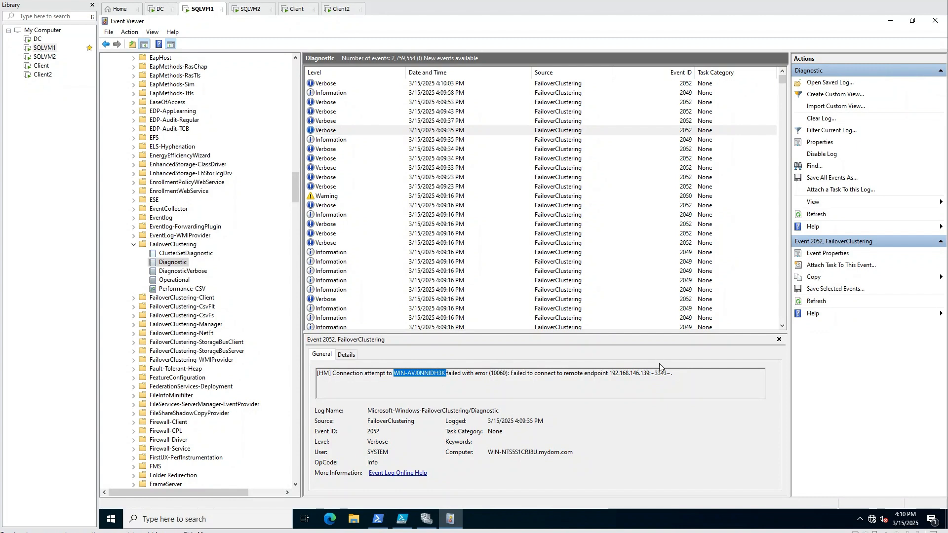
- Examine the remote endpoint, target node name and error code 10060 in the message of the 4:09:35 PM event
{"action": "left_click_drag", "start_coordinate": [667, 373], "coordinate": [611, 375]}
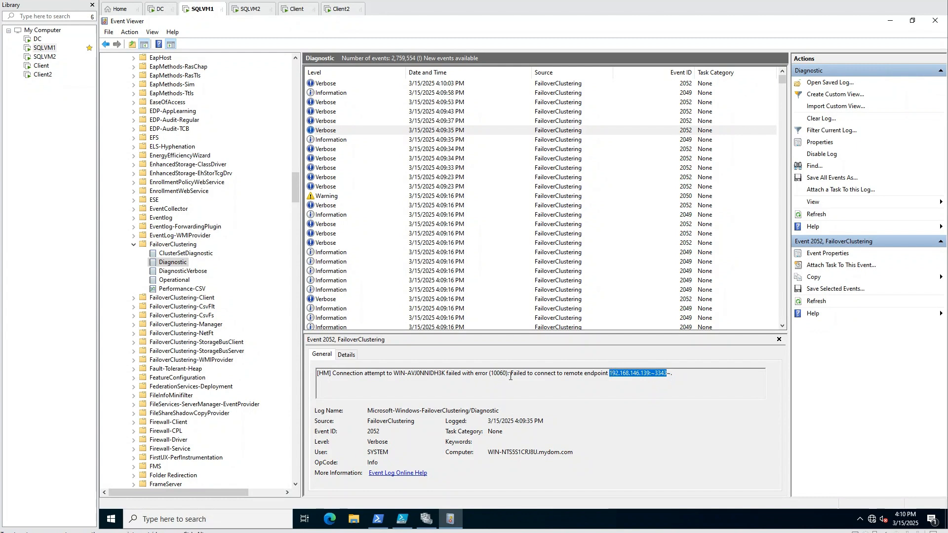
{"action": "left_click_drag", "start_coordinate": [405, 374], "coordinate": [441, 372]}
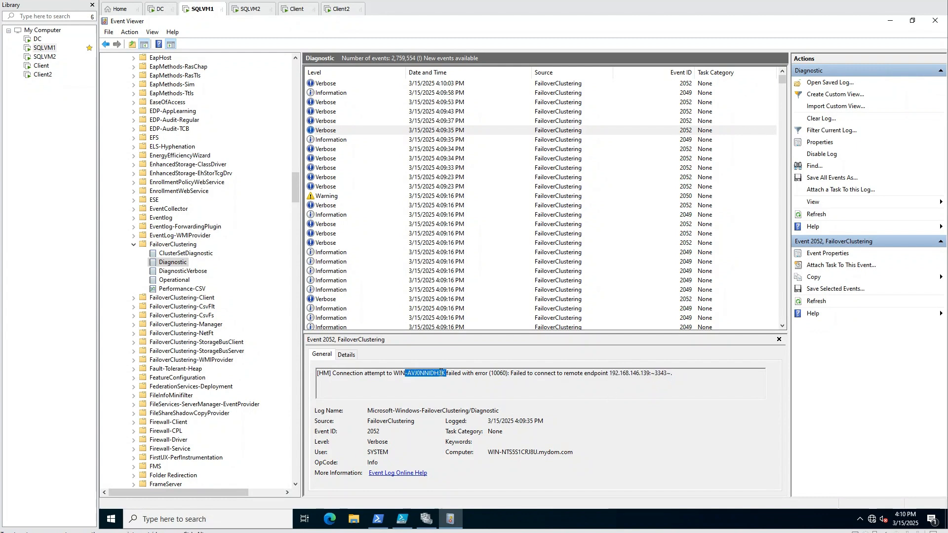
{"action": "left_click_drag", "start_coordinate": [685, 372], "coordinate": [586, 370]}
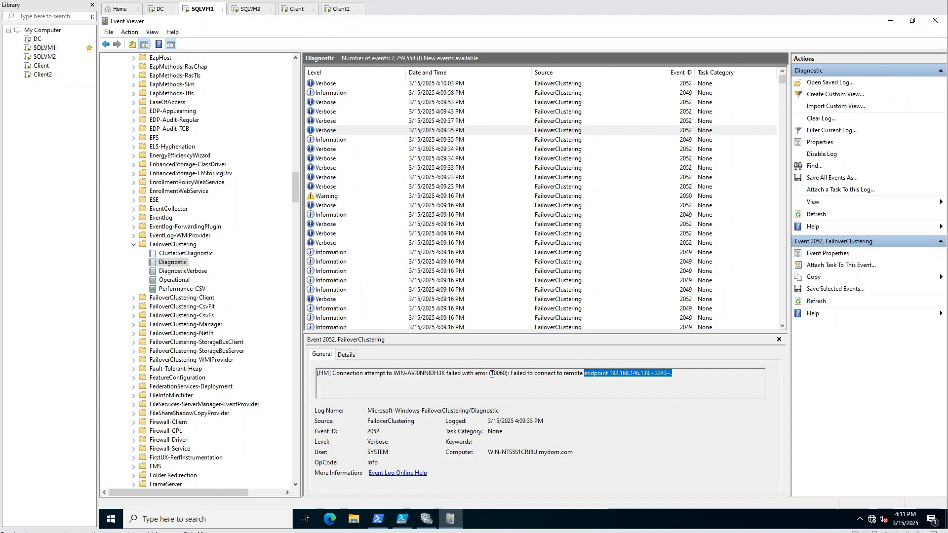
{"action": "left_click_drag", "start_coordinate": [490, 373], "coordinate": [507, 375]}
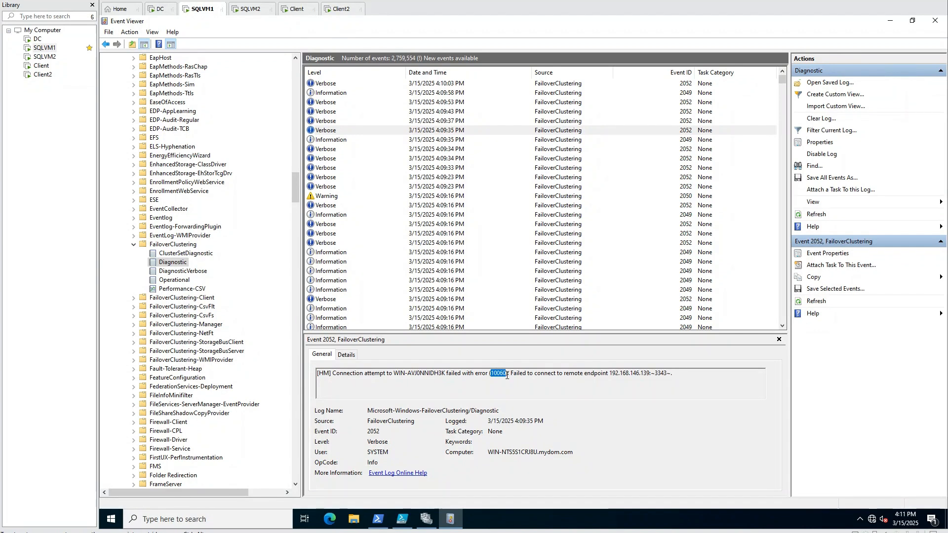
- Switch to Windows PowerShell and look up the meaning of the error with net helpmsg 10060
{"action": "left_click", "coordinate": [378, 519]}
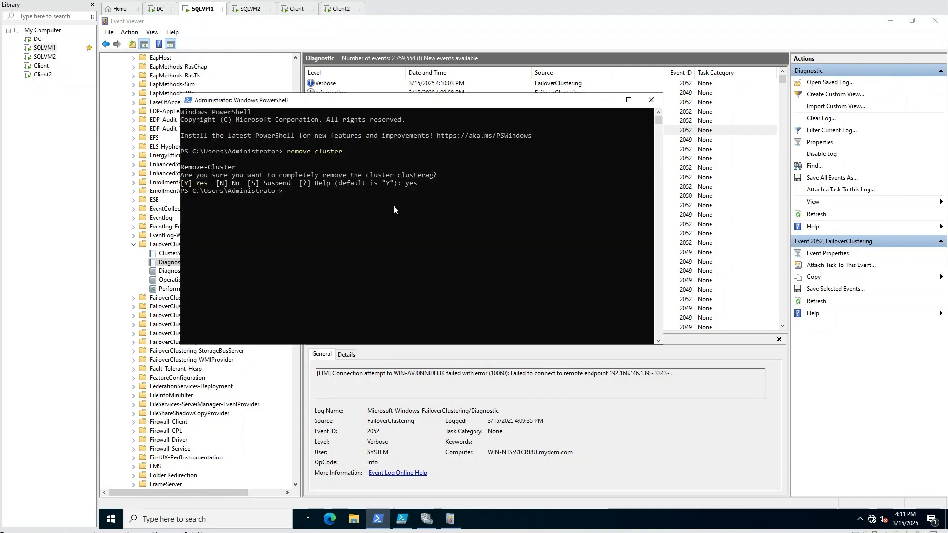
{"action": "type", "text": "net helpmsg 10"}
{"action": "type", "text": "060"}
{"action": "key", "text": "Return"}
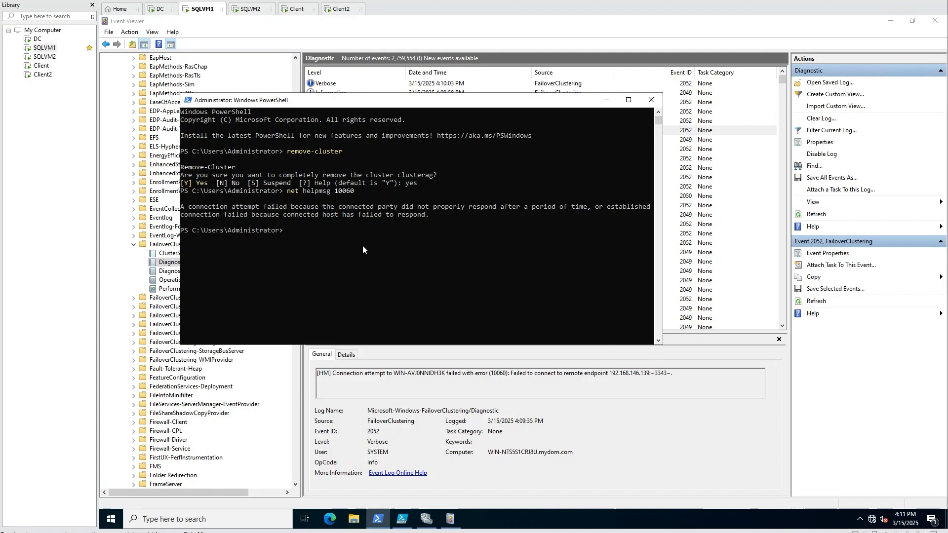
- Start a Test-NetConnection command with the -ComputerName parameter, leaving its value empty
{"action": "type", "text": "test-ne"}
{"action": "key", "text": "Tab"}
{"action": "type", "text": "-com"}
{"action": "key", "text": "Tab"}
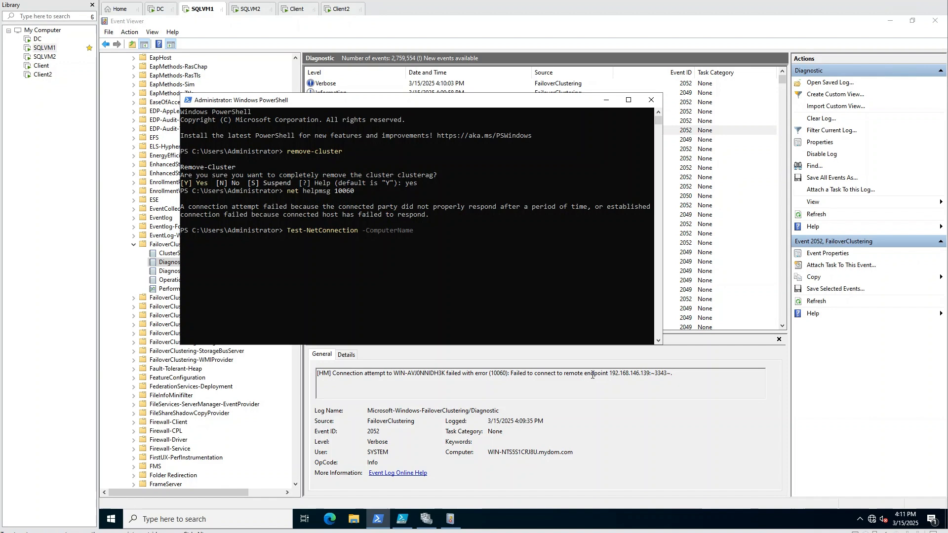
{"action": "type", "text": "192.1"}
{"action": "key", "text": "BackSpace"}
{"action": "key", "text": "BackSpace"}
{"action": "key", "text": "BackSpace"}
{"action": "key", "text": "BackSpace"}
{"action": "key", "text": "BackSpace"}
- Copy the node name WIN-AVJ0NNIDH3K from the event message in Event Viewer and run the PowerShell connection test against it on port 3343
{"action": "left_click", "coordinate": [394, 373]}
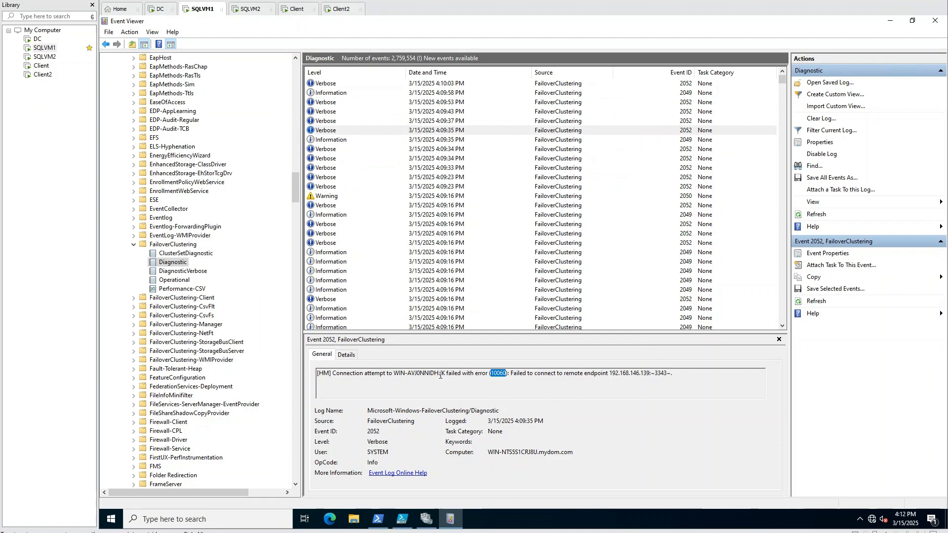
{"action": "left_click_drag", "start_coordinate": [445, 373], "coordinate": [394, 372]}
{"action": "key", "text": "ctrl+c"}
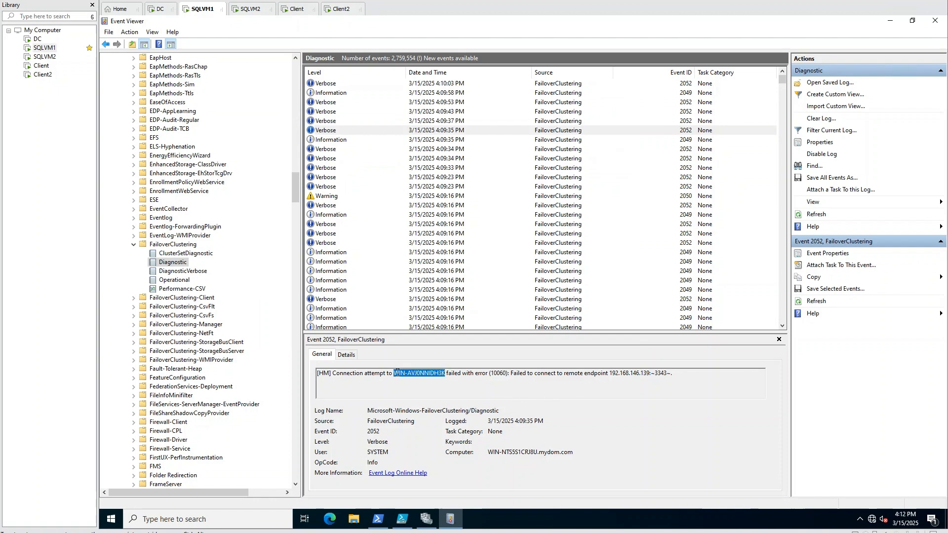
{"action": "left_click", "coordinate": [378, 518]}
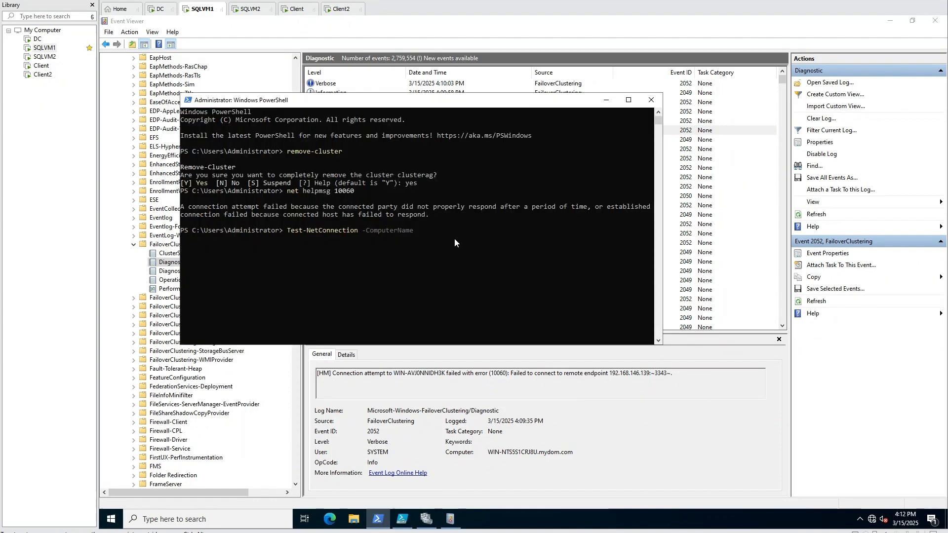
{"action": "key", "text": "ctrl+v"}
{"action": "type", "text": "-Port 3343"}
{"action": "key", "text": "Return"}
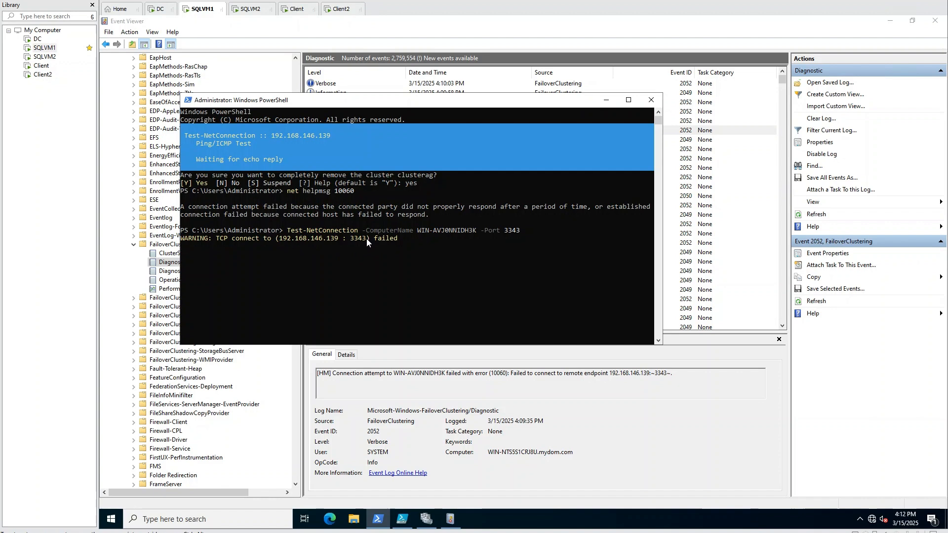
{"action": "left_click_drag", "start_coordinate": [366, 239], "coordinate": [351, 240]}
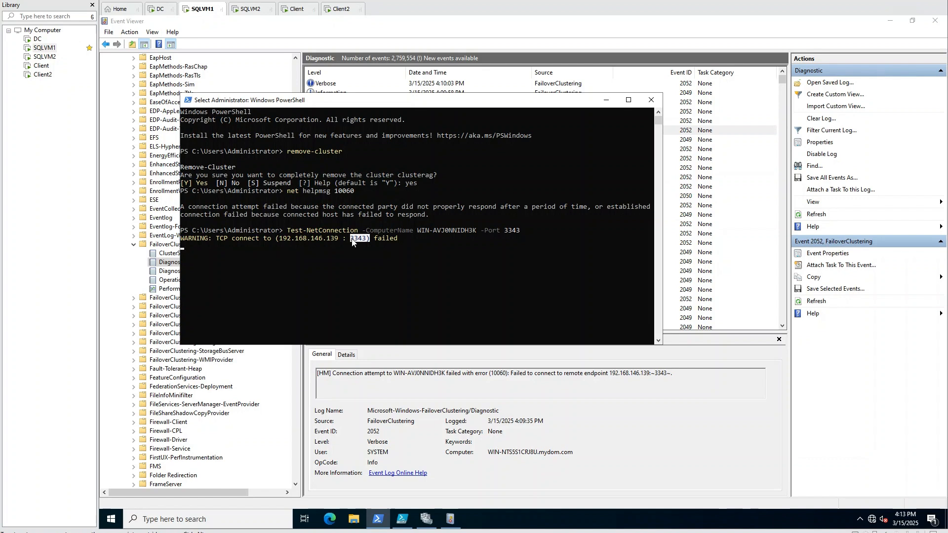
- Switch to Microsoft Edge and review the Cluster service's TCP 3343 requirement in the network port requirements article
{"action": "mouse_move", "coordinate": [648, 532]}
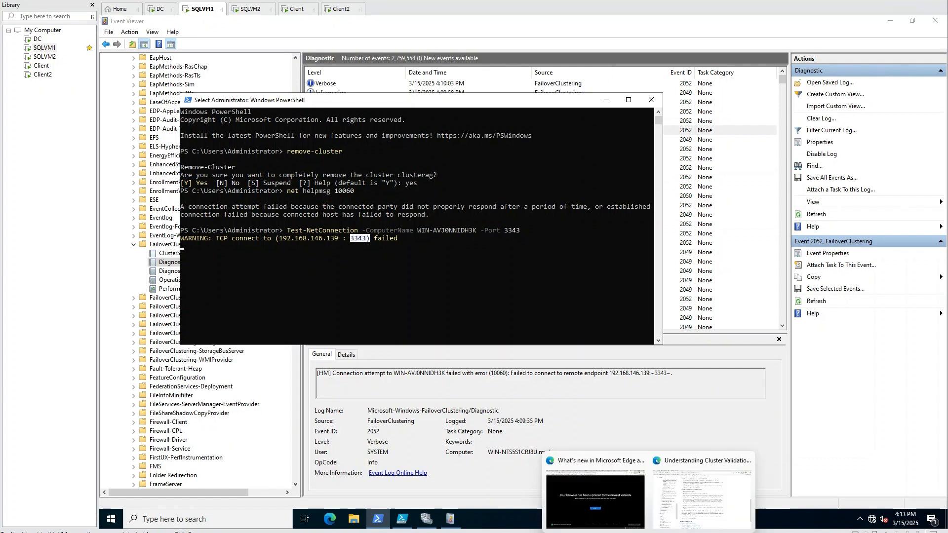
{"action": "left_click", "coordinate": [688, 500]}
{"action": "scroll", "coordinate": [459, 206], "scroll_direction": "down", "scroll_amount": 9}
{"action": "scroll", "coordinate": [459, 206], "scroll_direction": "down", "scroll_amount": 10}
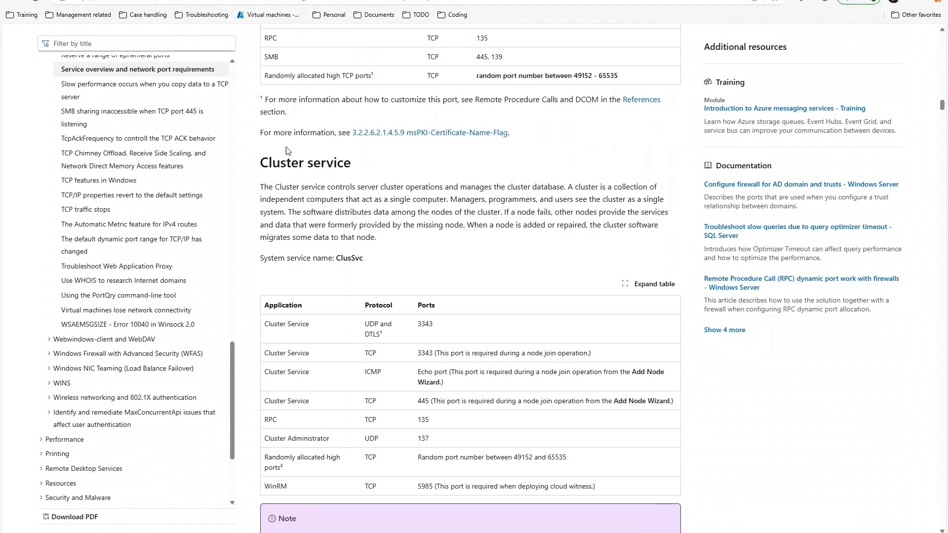
{"action": "left_click_drag", "start_coordinate": [251, 162], "coordinate": [352, 176]}
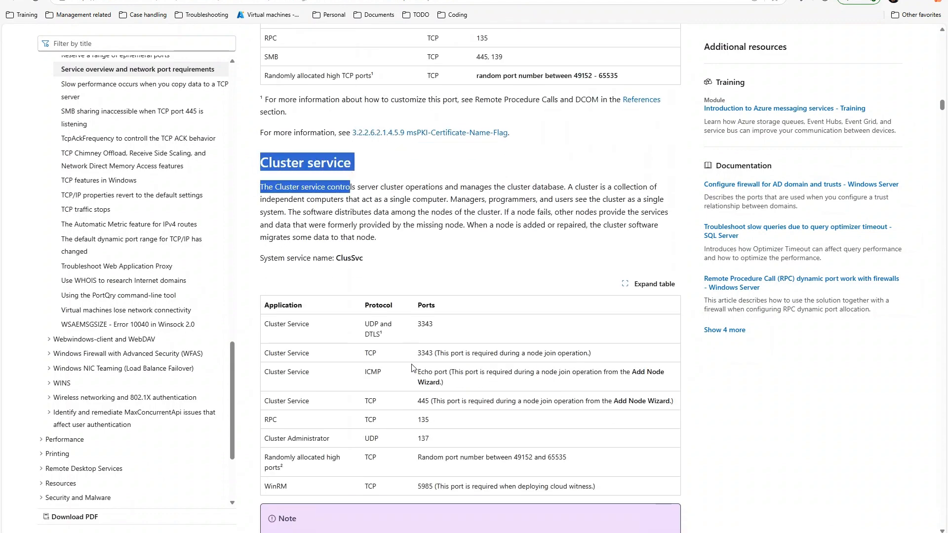
{"action": "left_click_drag", "start_coordinate": [435, 353], "coordinate": [415, 359]}
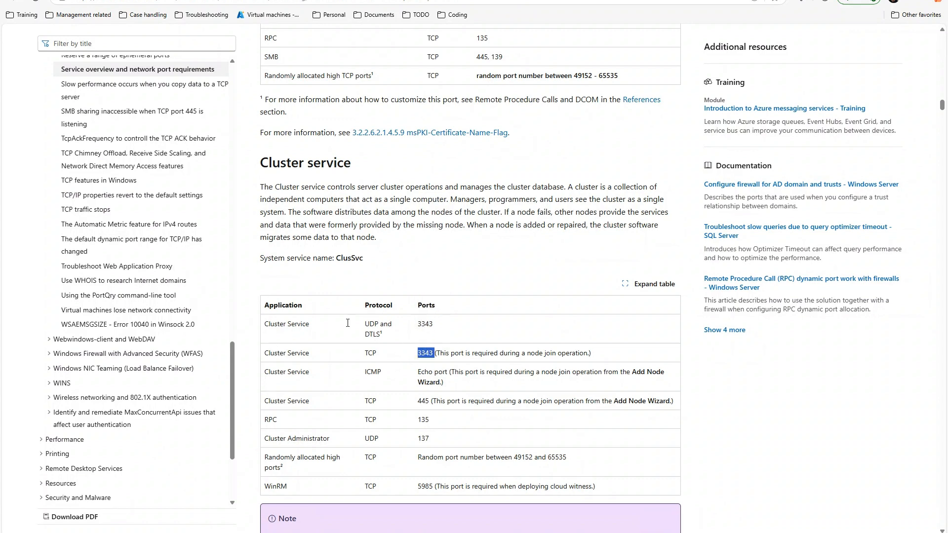
{"action": "left_click_drag", "start_coordinate": [266, 350], "coordinate": [440, 348]}
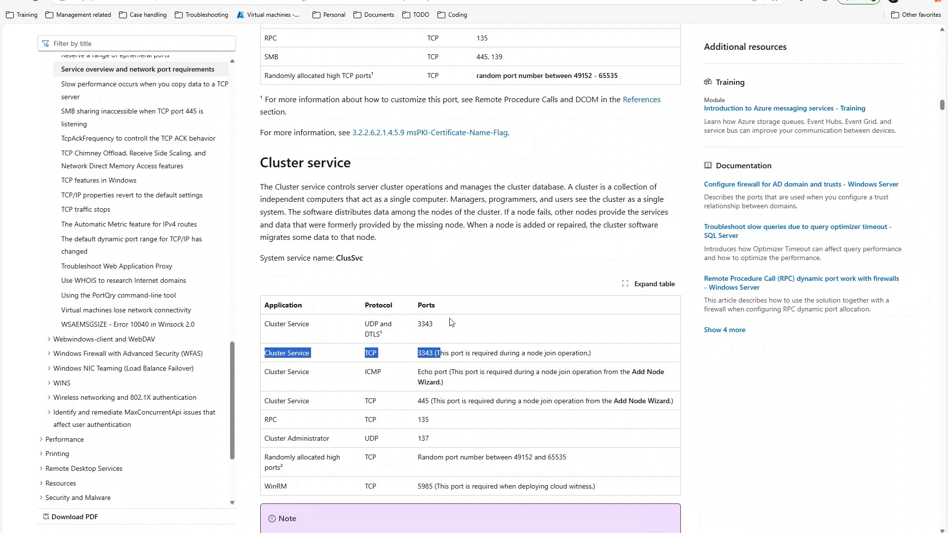
- Switch to the SQLVM2 machine and start a new inbound firewall rule of type Port in Windows Defender Firewall
{"action": "left_click", "coordinate": [556, 532]}
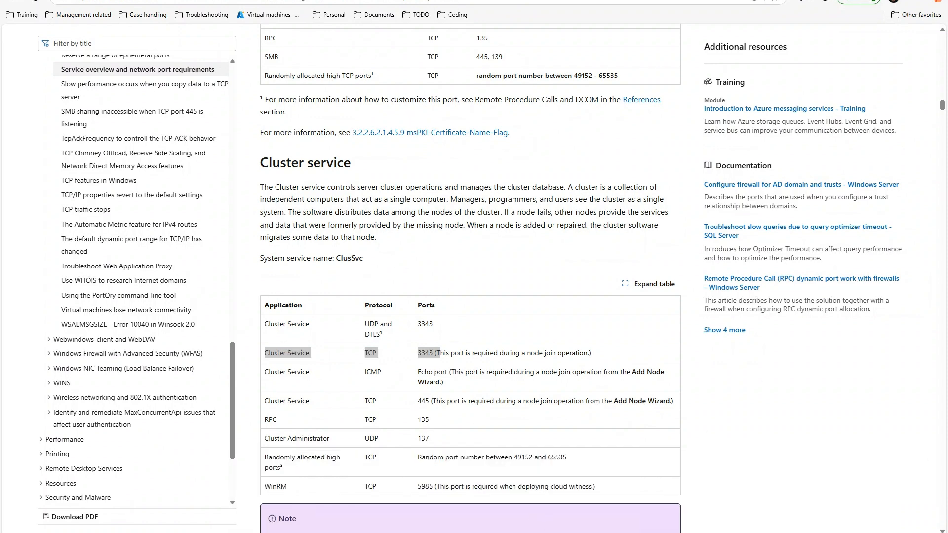
{"action": "left_click", "coordinate": [532, 494]}
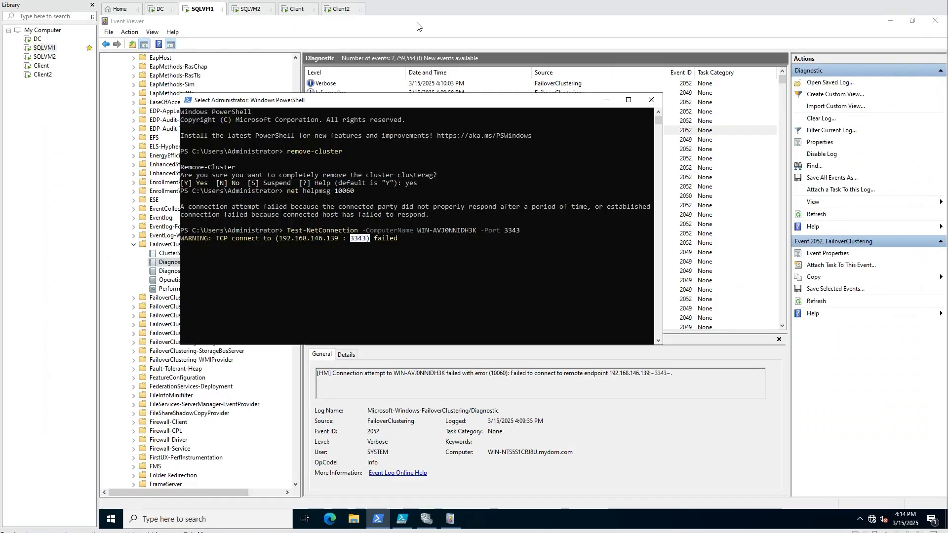
{"action": "left_click", "coordinate": [250, 8]}
{"action": "right_click", "coordinate": [260, 146]}
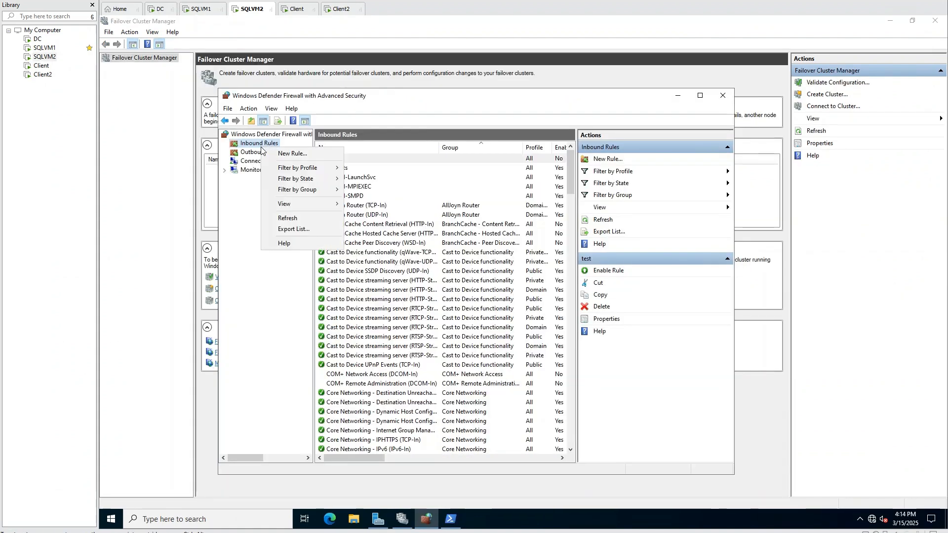
{"action": "left_click", "coordinate": [292, 154]}
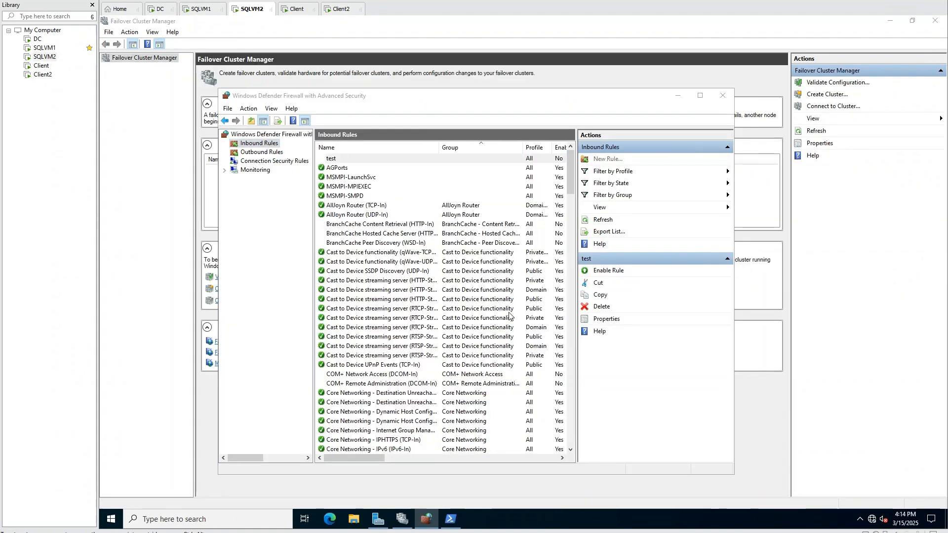
{"action": "left_click", "coordinate": [254, 165]}
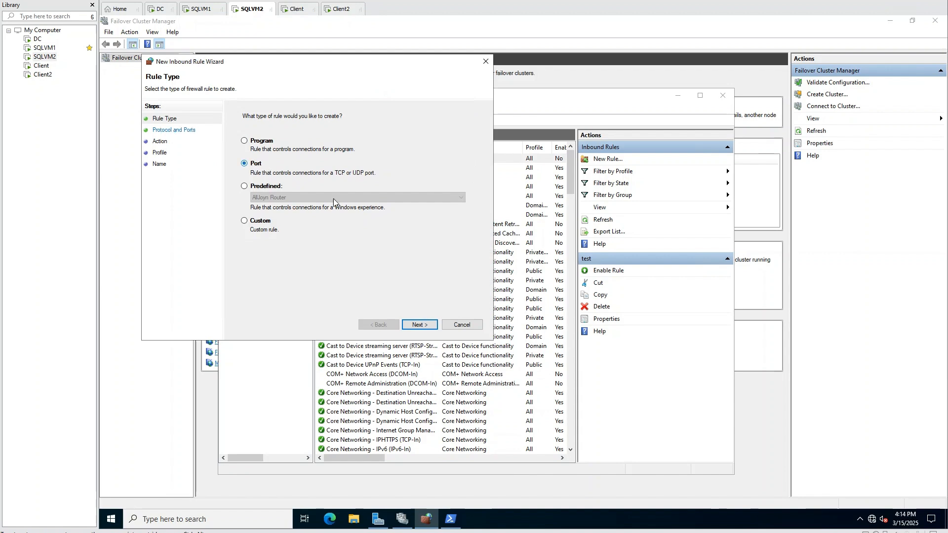
{"action": "left_click", "coordinate": [419, 324]}
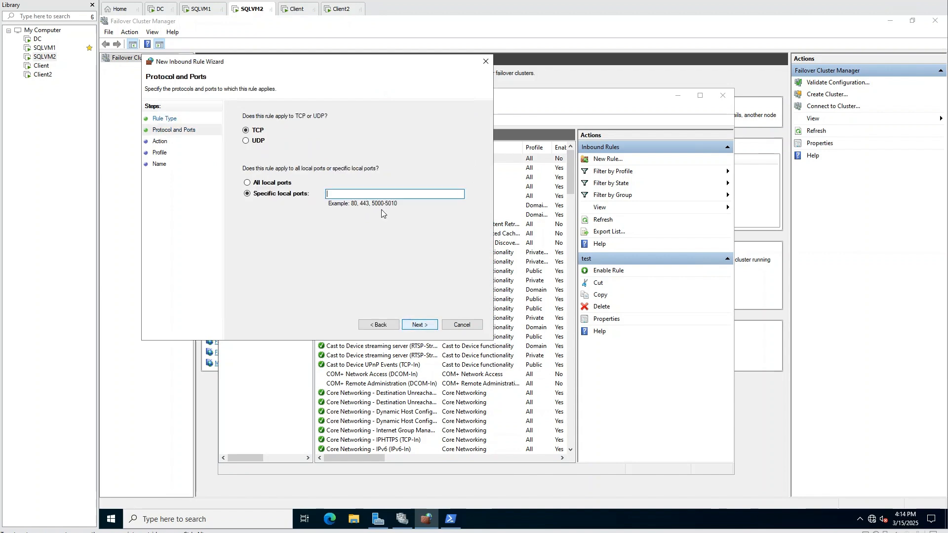
- Apply the new inbound rule to the specific TCP local port 3343
{"action": "left_click", "coordinate": [352, 196]}
{"action": "type", "text": "335"}
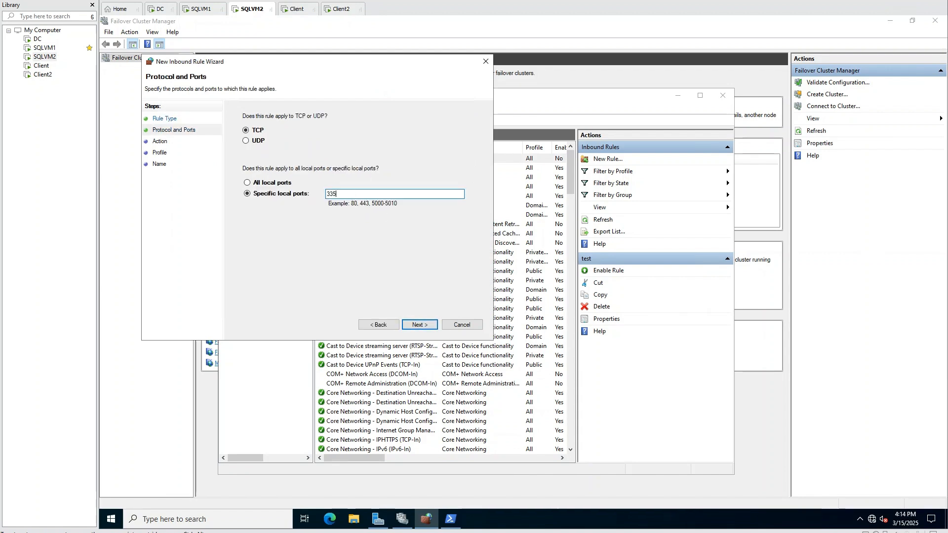
{"action": "key", "text": "BackSpace"}
{"action": "type", "text": "43"}
{"action": "left_click", "coordinate": [408, 326]}
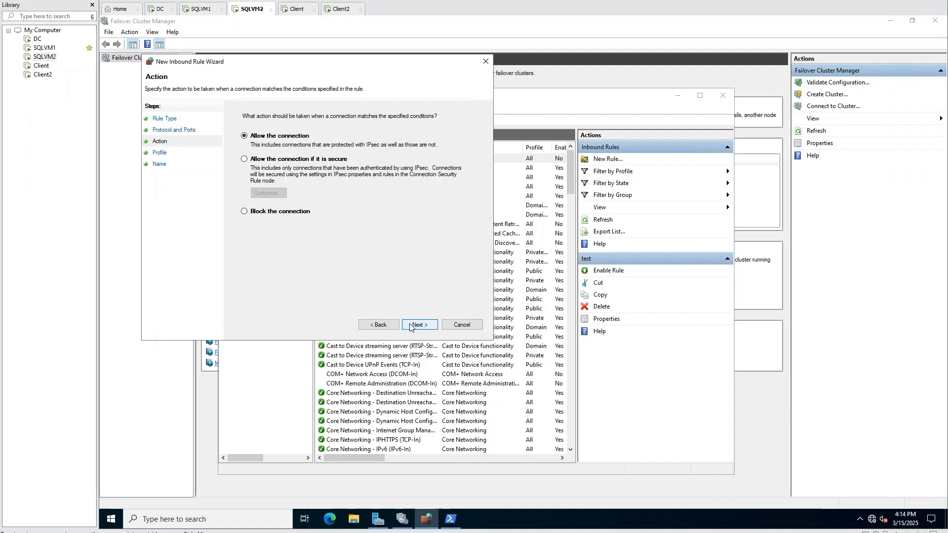
- Allow the connection with the default profiles and create the rule with the name WSFCPort
{"action": "left_click", "coordinate": [409, 328]}
{"action": "left_click", "coordinate": [409, 326]}
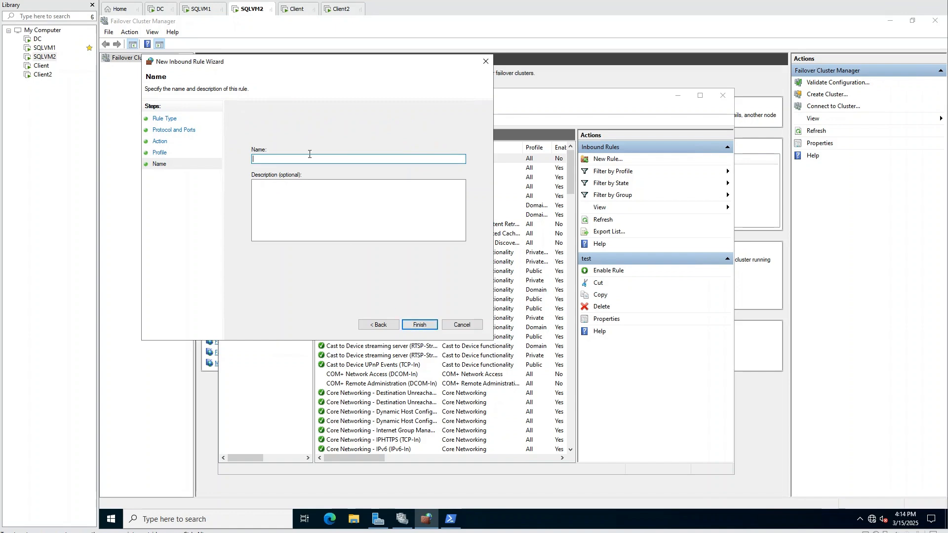
{"action": "type", "text": "WSFCPort"}
{"action": "left_click", "coordinate": [420, 324]}
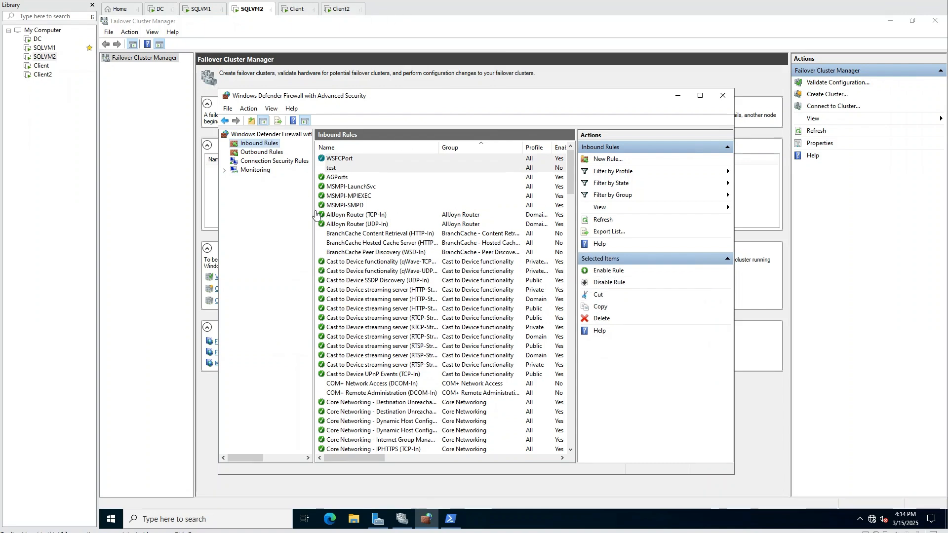
- Return to SQLVM1, rerun the Test-NetConnection command against WIN-AVJ0NNIDH3K on port 3343 and check the TCP test result
{"action": "left_click", "coordinate": [198, 10]}
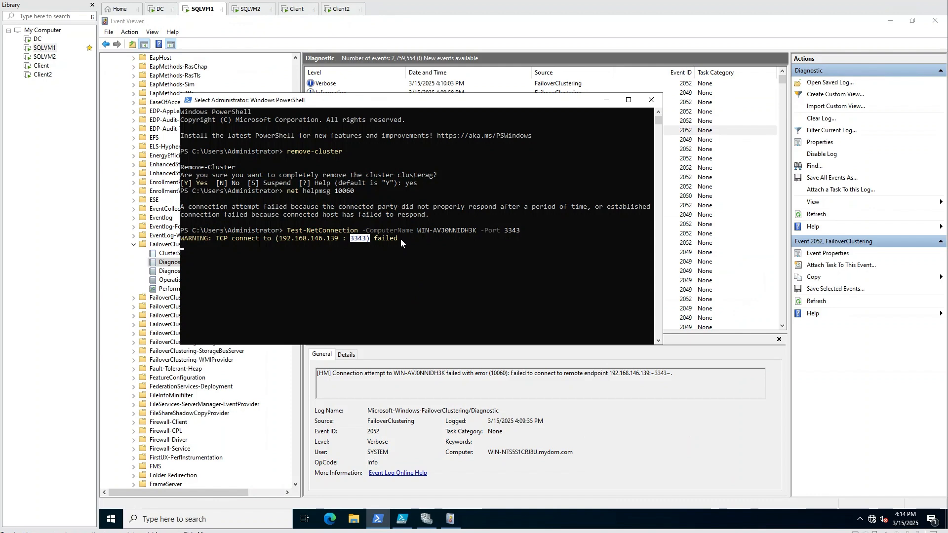
{"action": "key", "text": "Escape"}
{"action": "key", "text": "Up"}
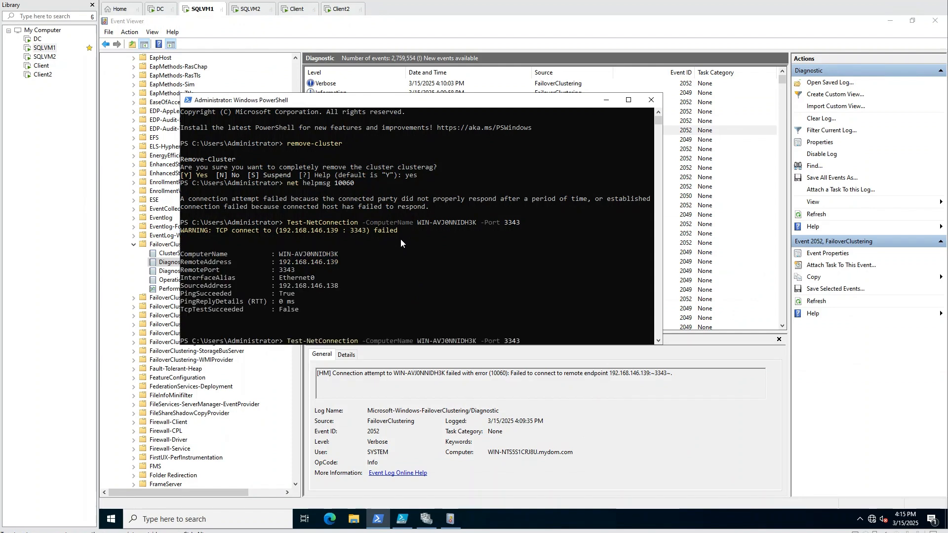
{"action": "key", "text": "Return"}
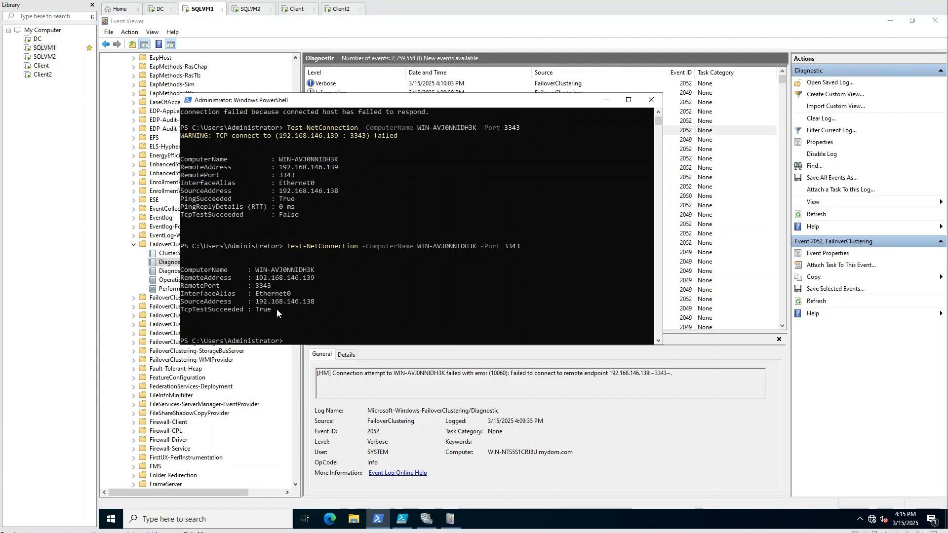
{"action": "left_click_drag", "start_coordinate": [277, 309], "coordinate": [173, 313]}
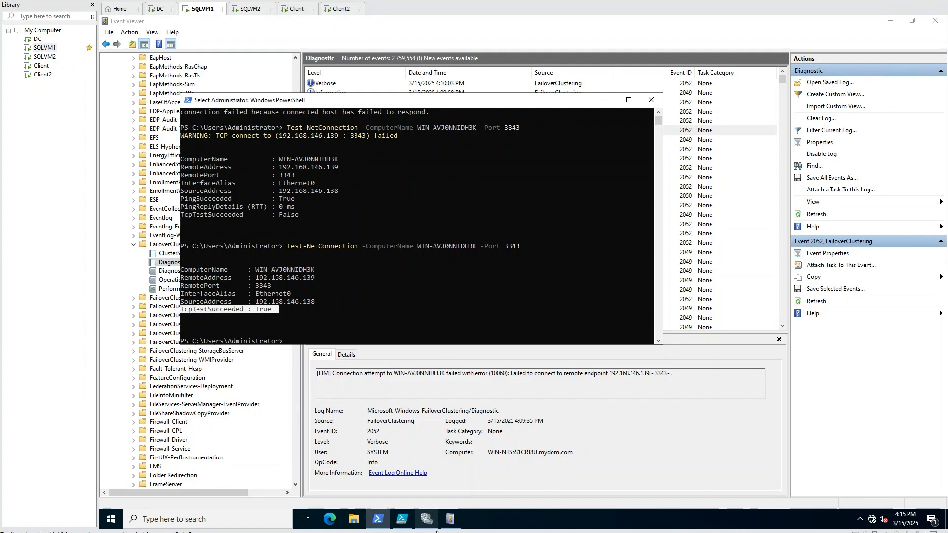
- Switch to Failover Cluster Manager and finish the Create Cluster Wizard for clusteredag
{"action": "left_click", "coordinate": [425, 518]}
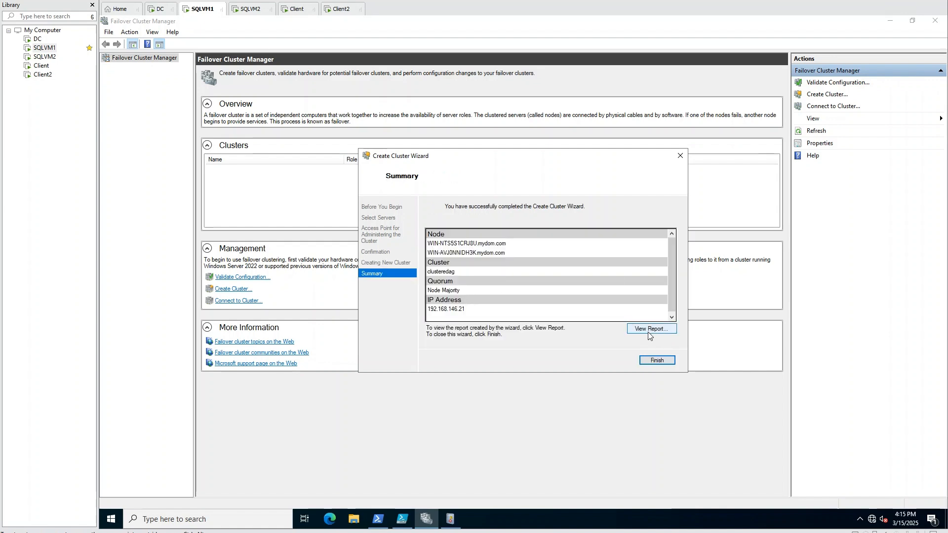
{"action": "left_click", "coordinate": [657, 361]}
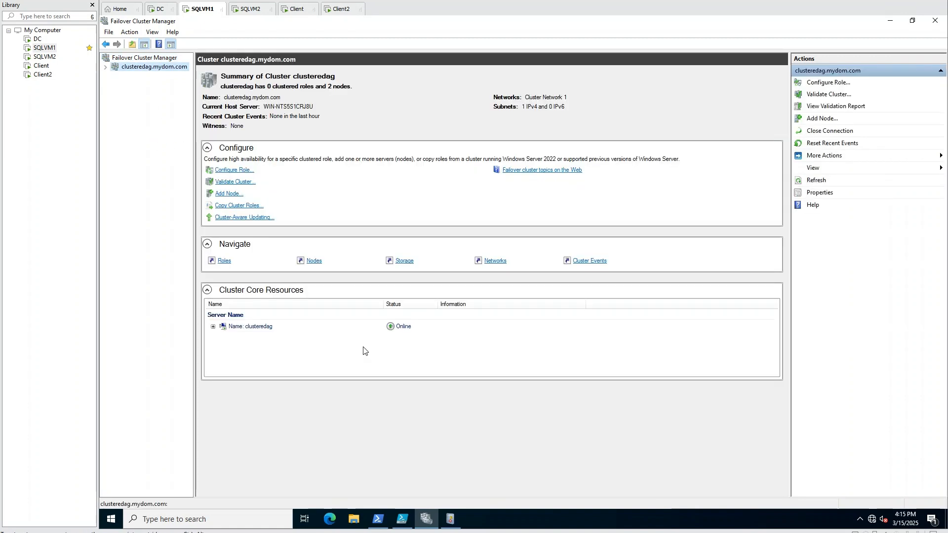
- Revisit the network port requirements article in Edge, and return to the Diagnostic log in Event Viewer on SQLVM1
{"action": "mouse_move", "coordinate": [649, 532]}
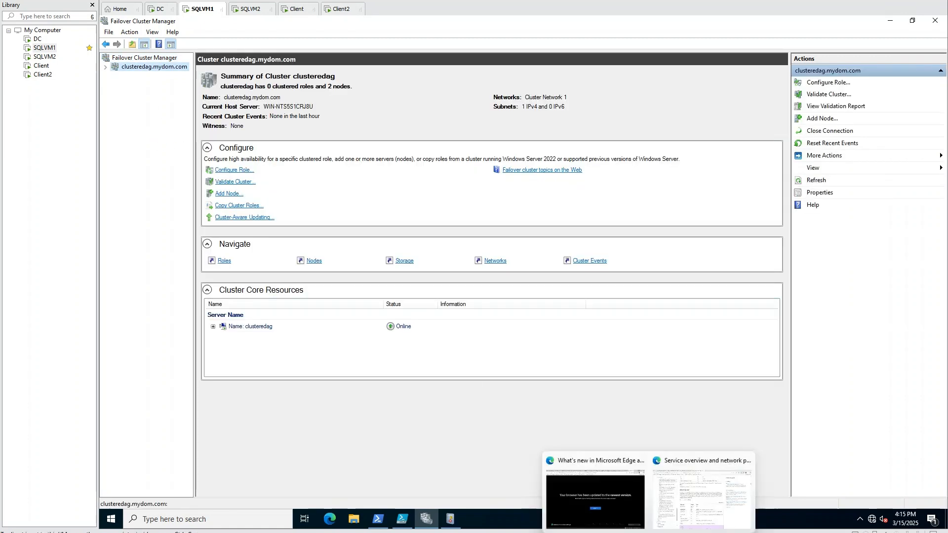
{"action": "left_click", "coordinate": [701, 496]}
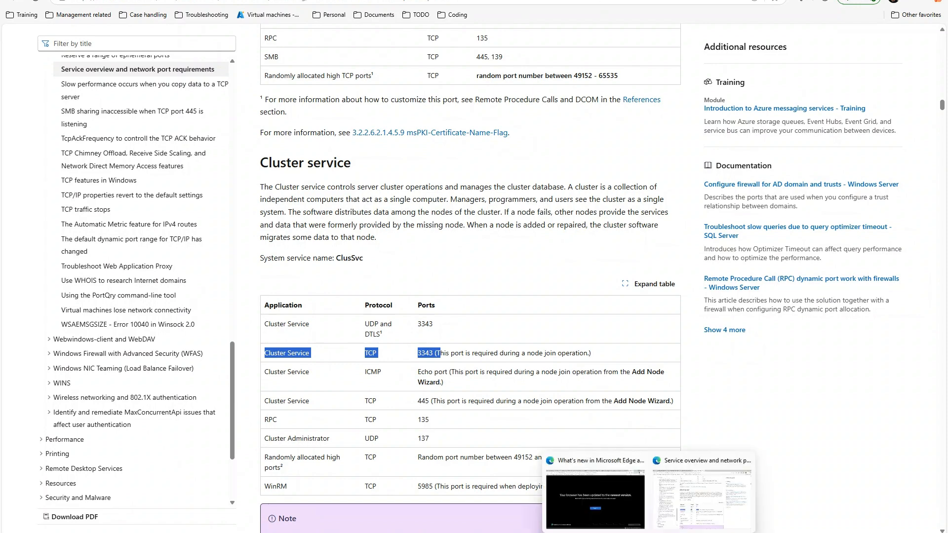
{"action": "left_click", "coordinate": [617, 501]}
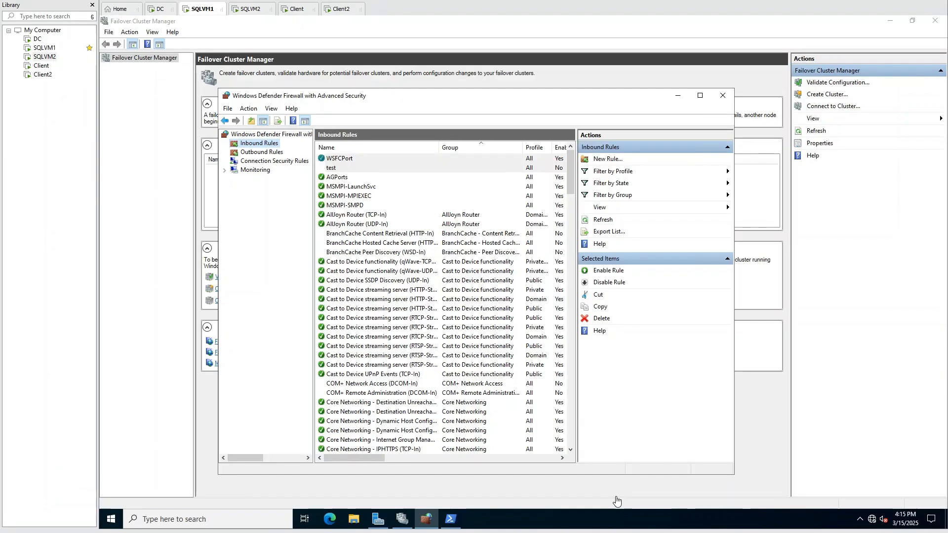
{"action": "left_click", "coordinate": [201, 10]}
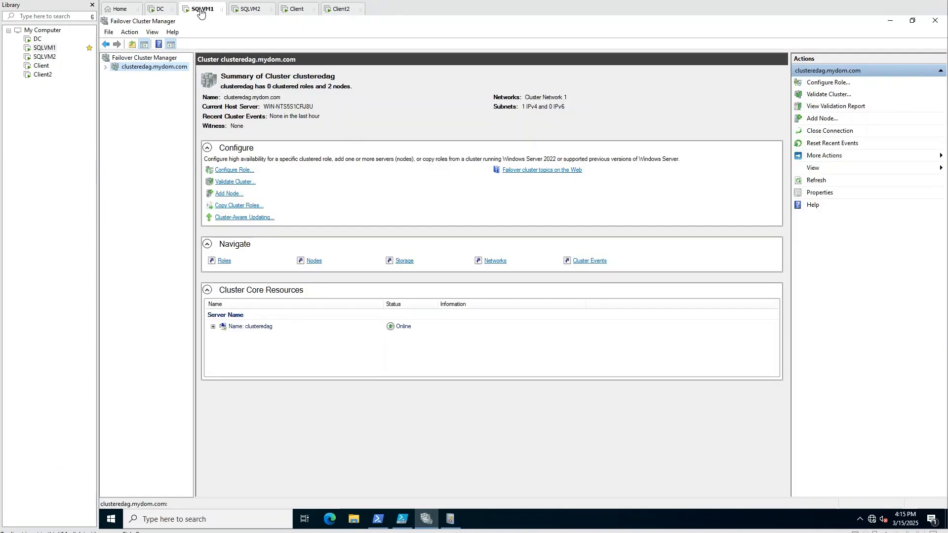
{"action": "left_click", "coordinate": [450, 519]}
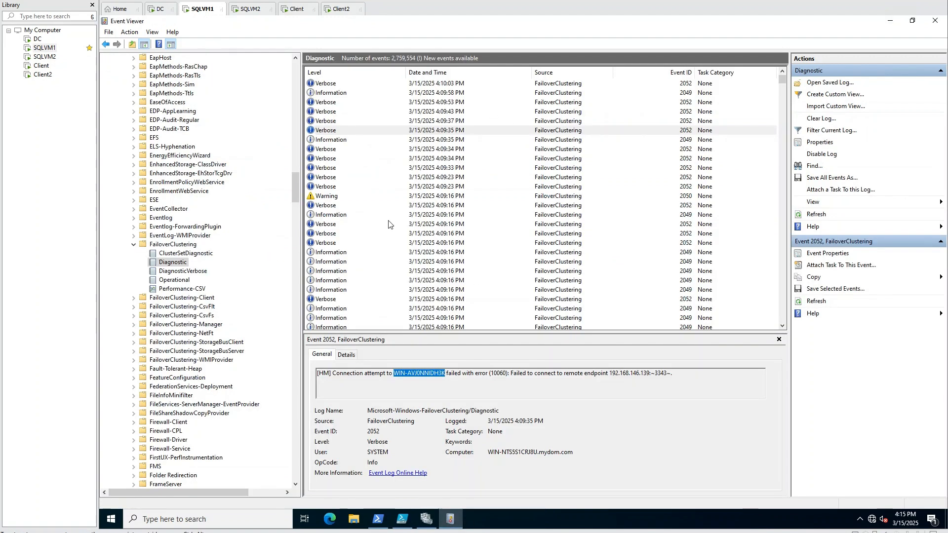